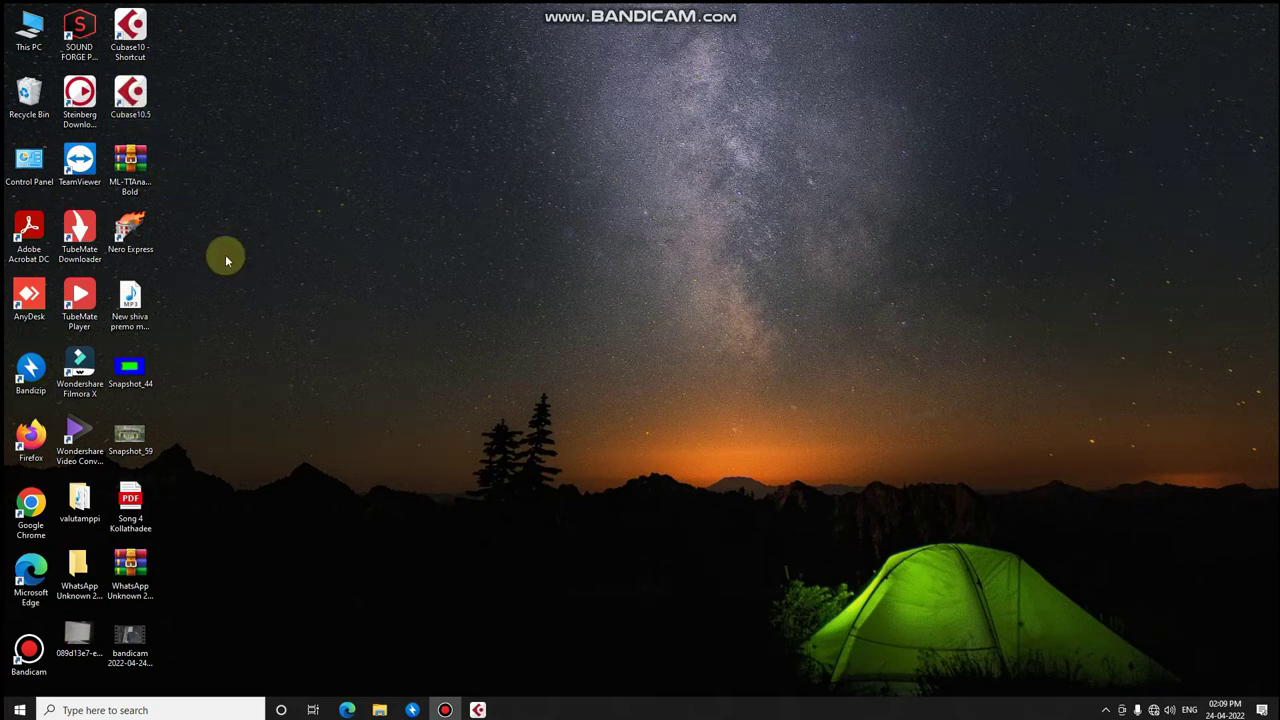
Step: Launch Cubase Pro and create an empty project
click(478, 710)
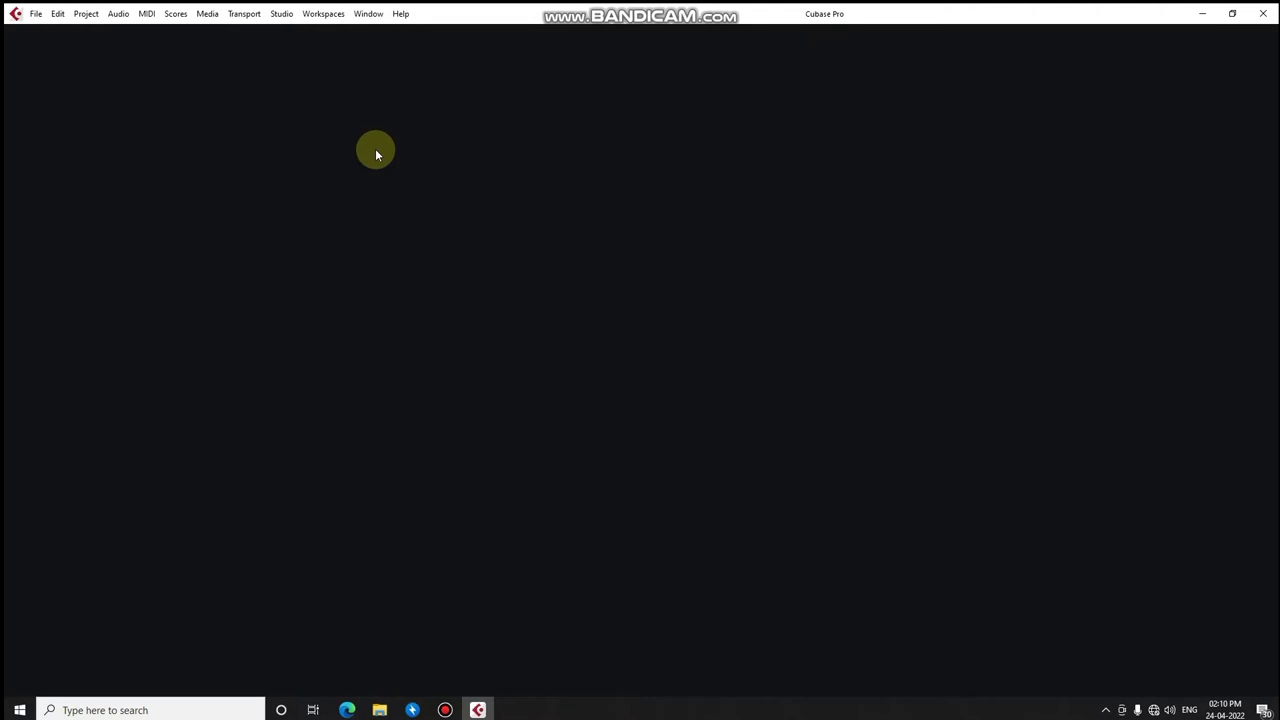
key(Return)
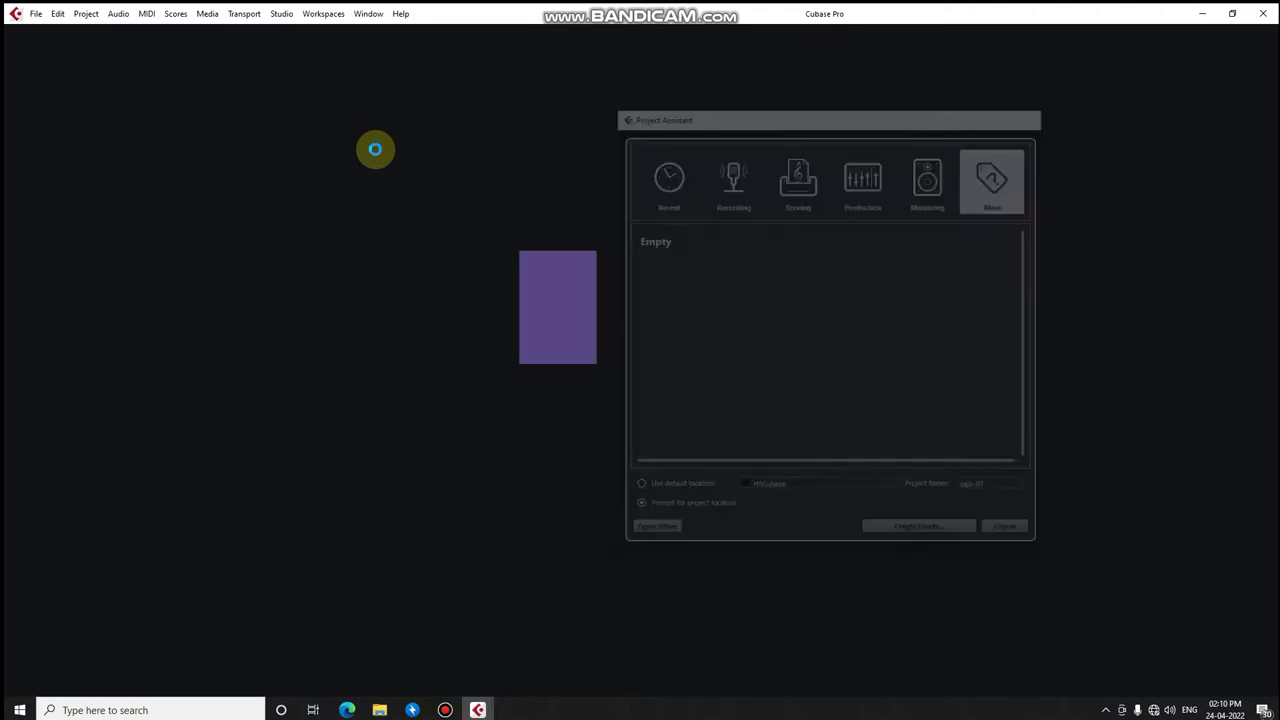
key(Return)
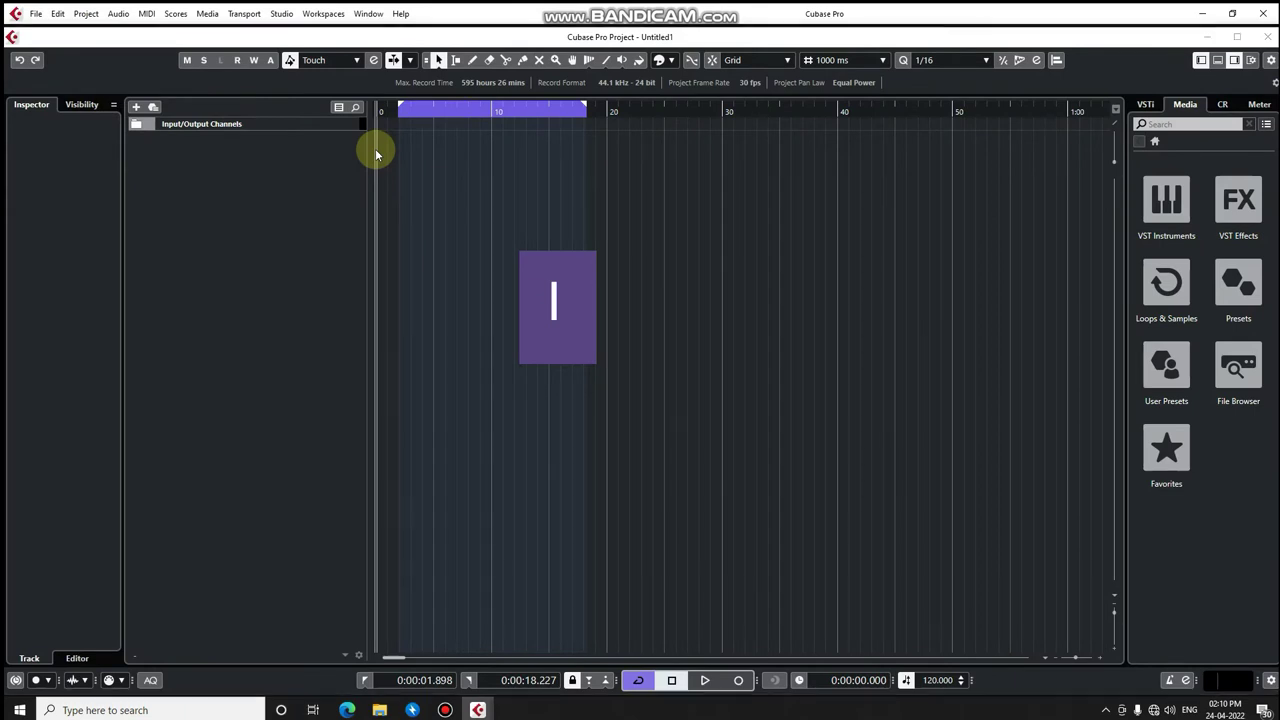
Step: Add an audio track to the project and enlarge its height in the track list
key(Return)
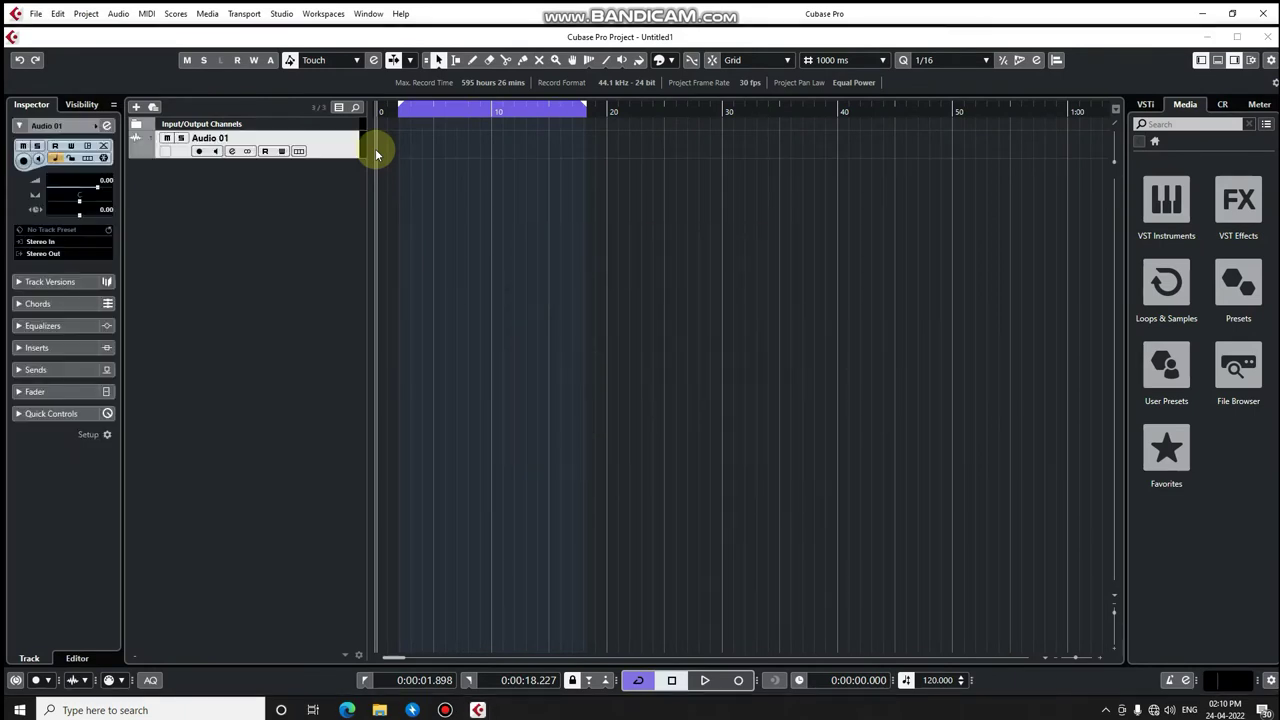
drag(340, 156, 338, 210)
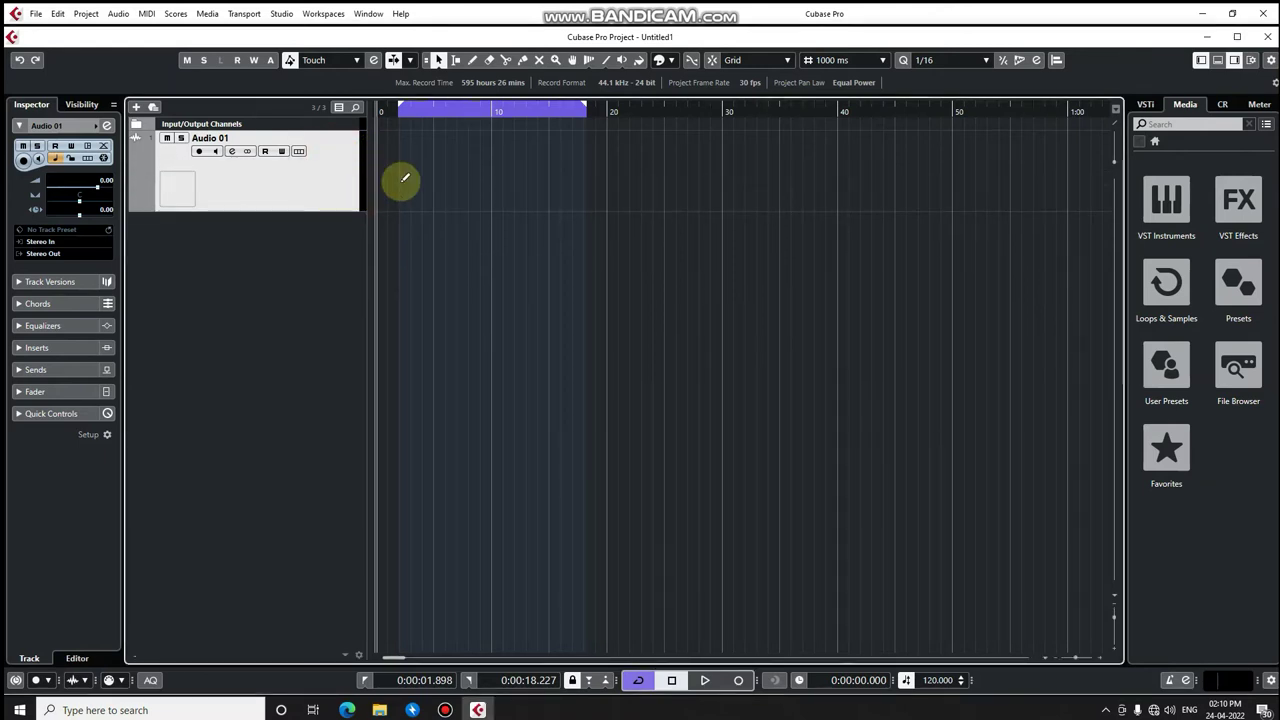
Step: Hide the Inspector and import the peroor pgms audio file onto the Audio 01 track, copying it to the project folder
key(ctrl+alt+l)
key(shift+n)
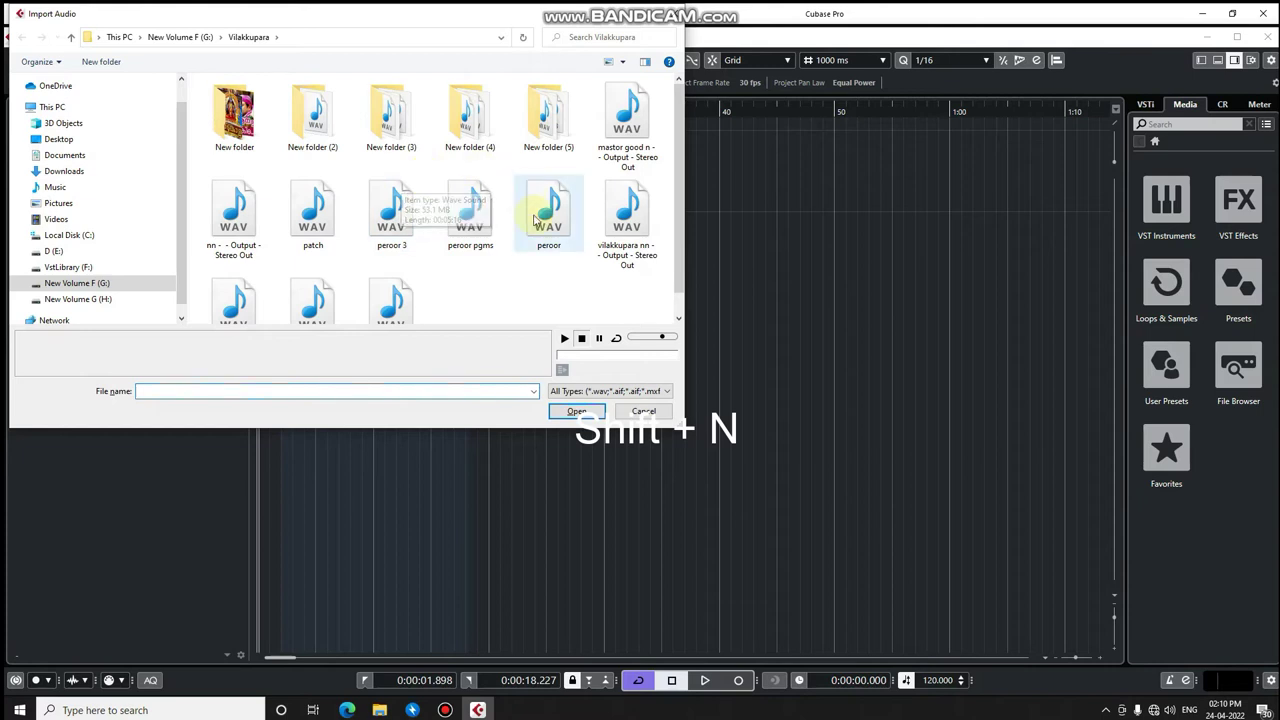
click(460, 222)
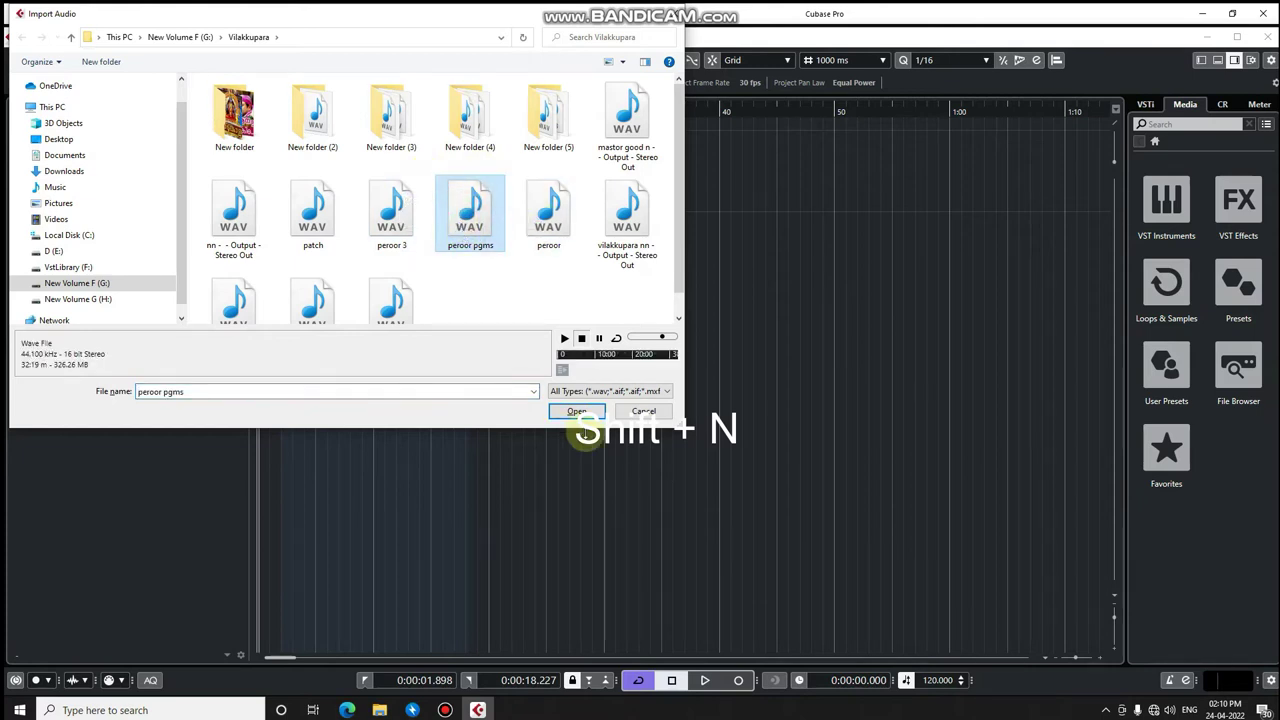
click(576, 411)
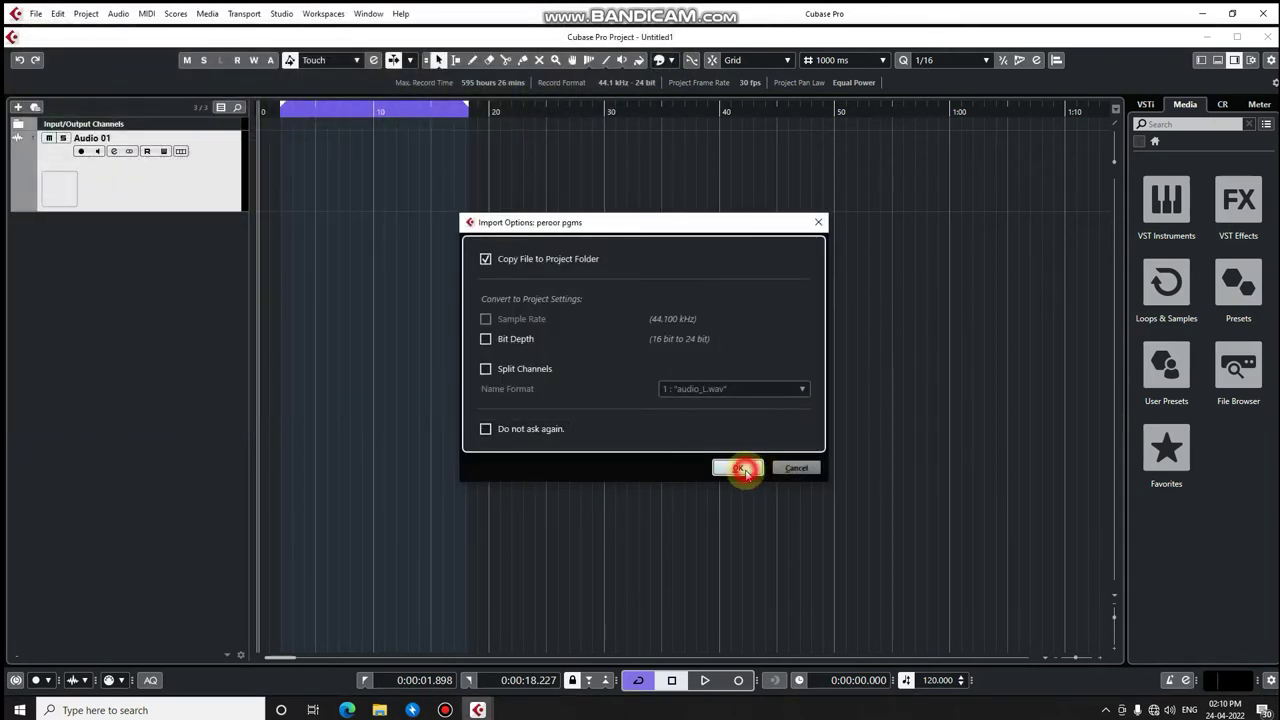
click(742, 467)
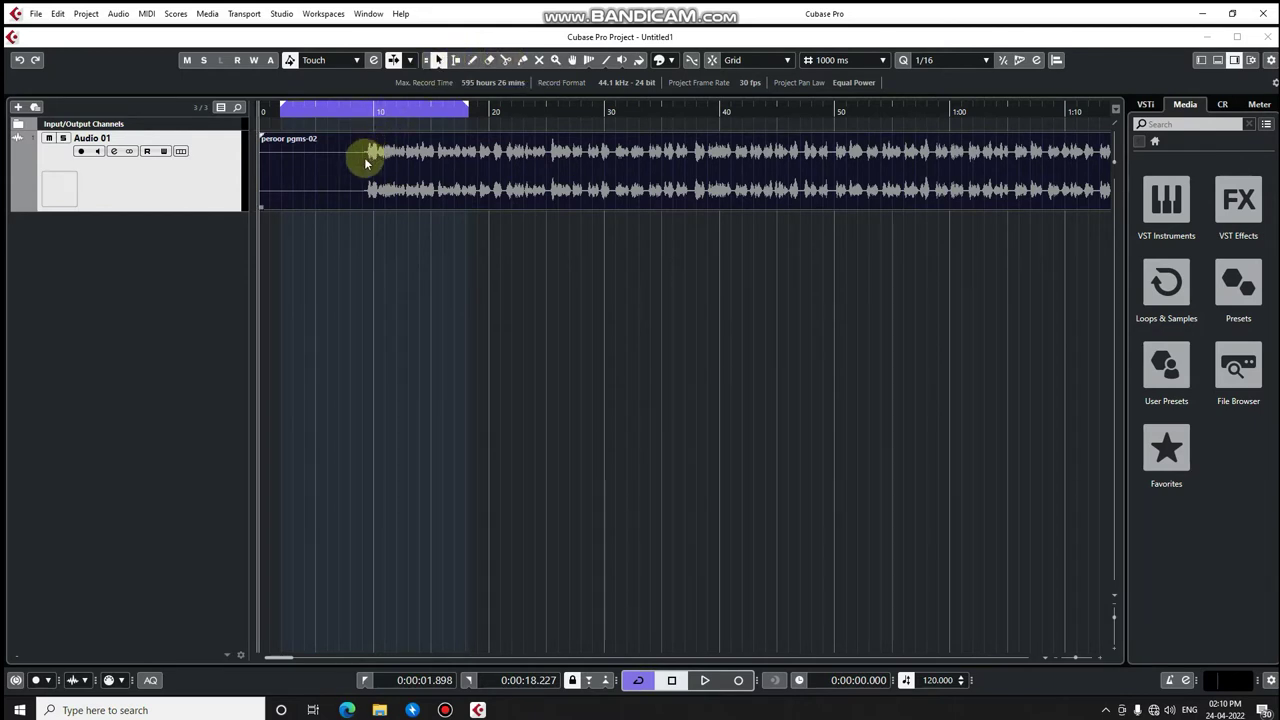
Step: Split the imported audio event at about 9, 15, 21, 25, 31 and 38 seconds, and delete everything after the last cut
key(alt)
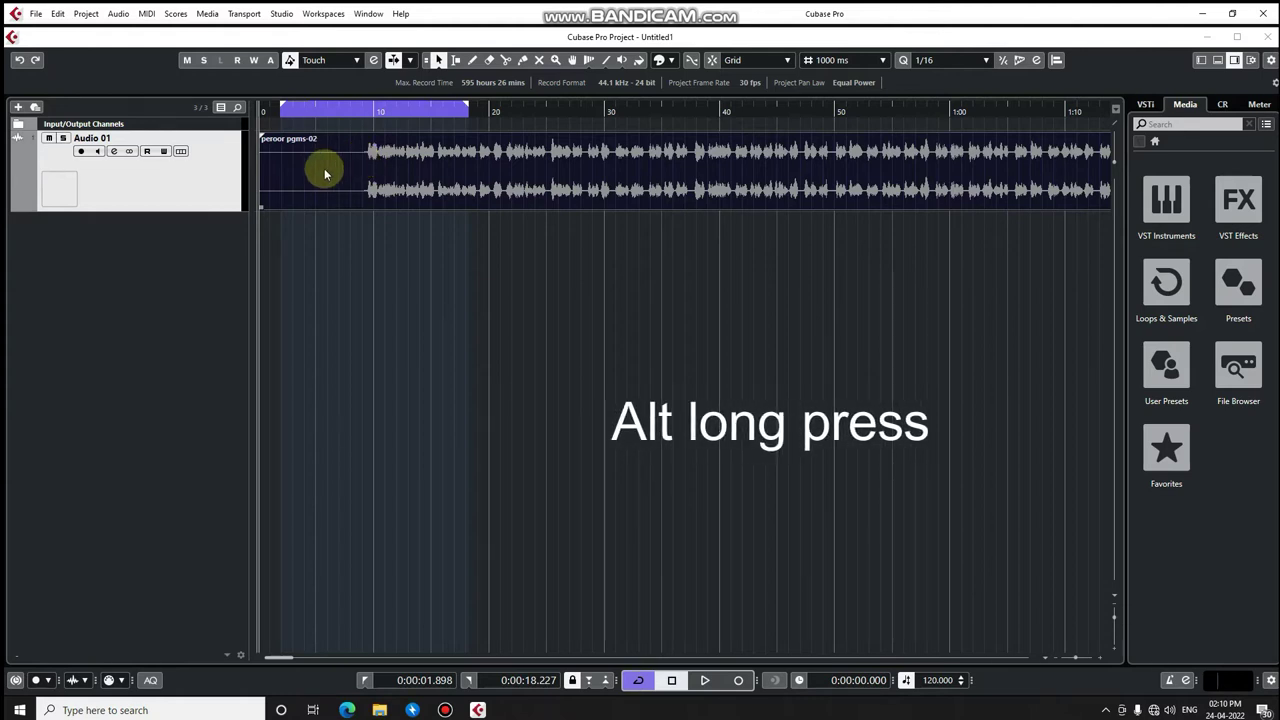
key(alt)
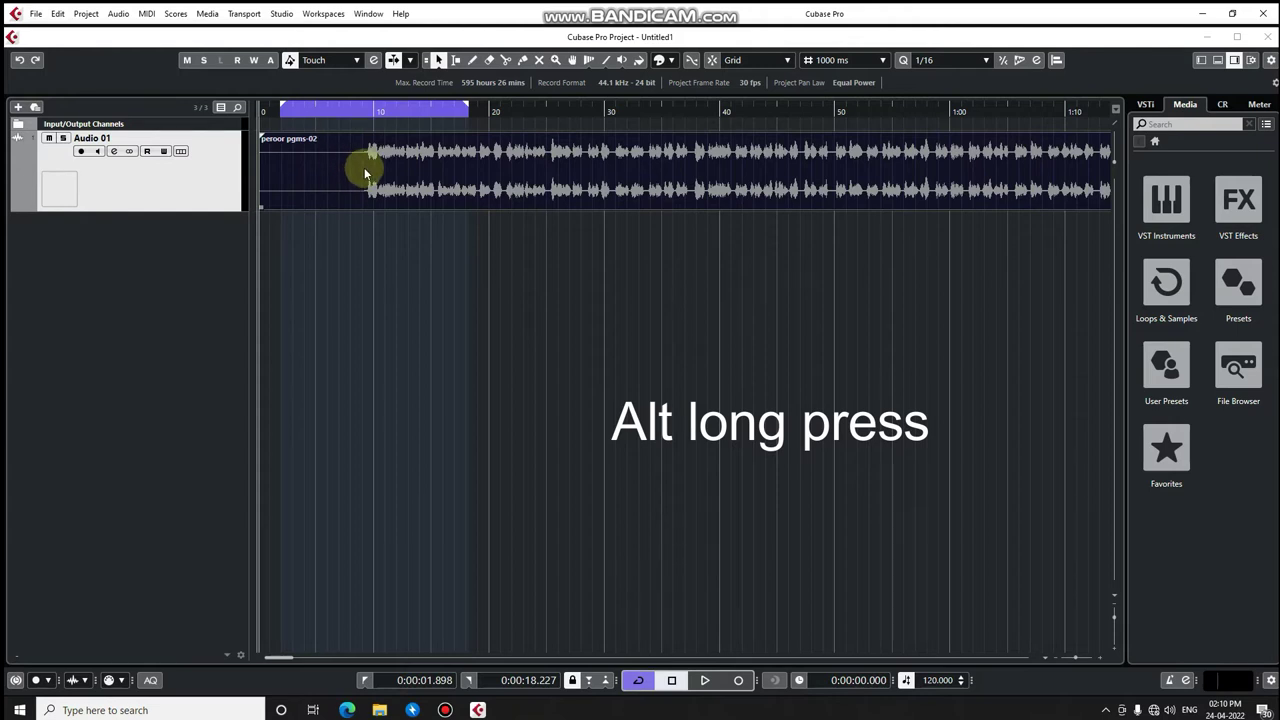
key(alt)
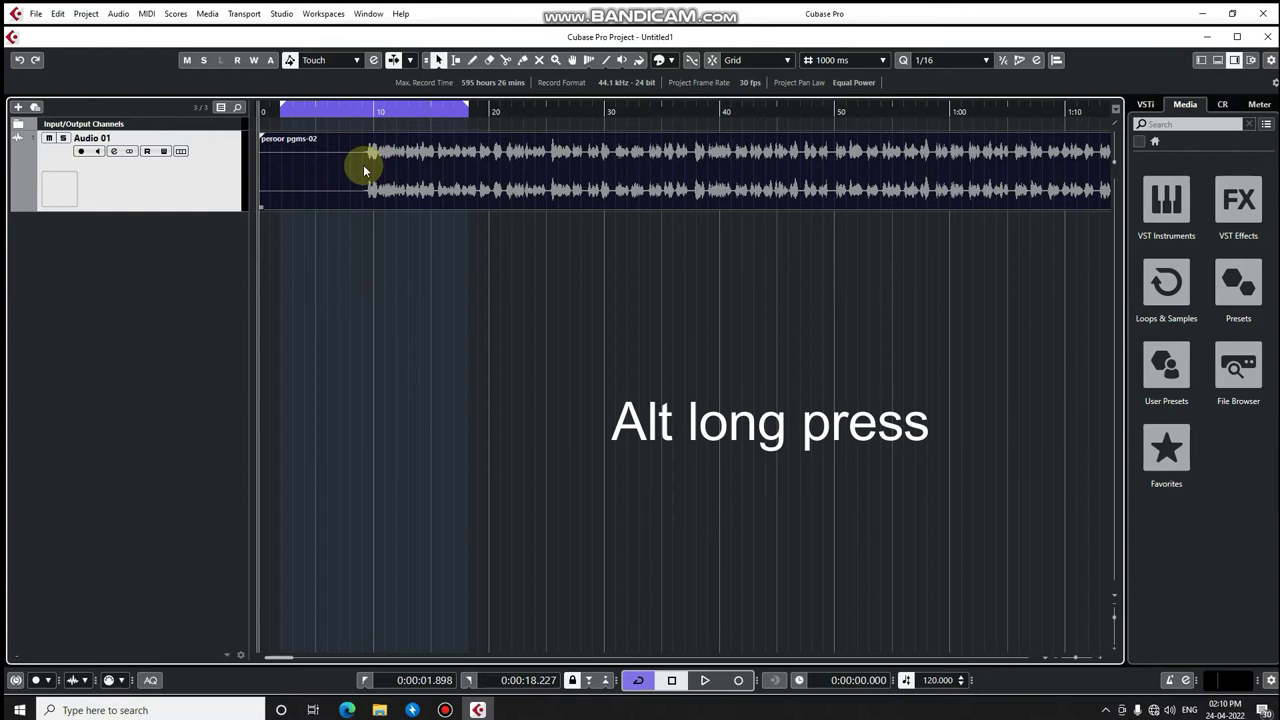
alt+click(364, 171)
key(alt)
alt+click(437, 171)
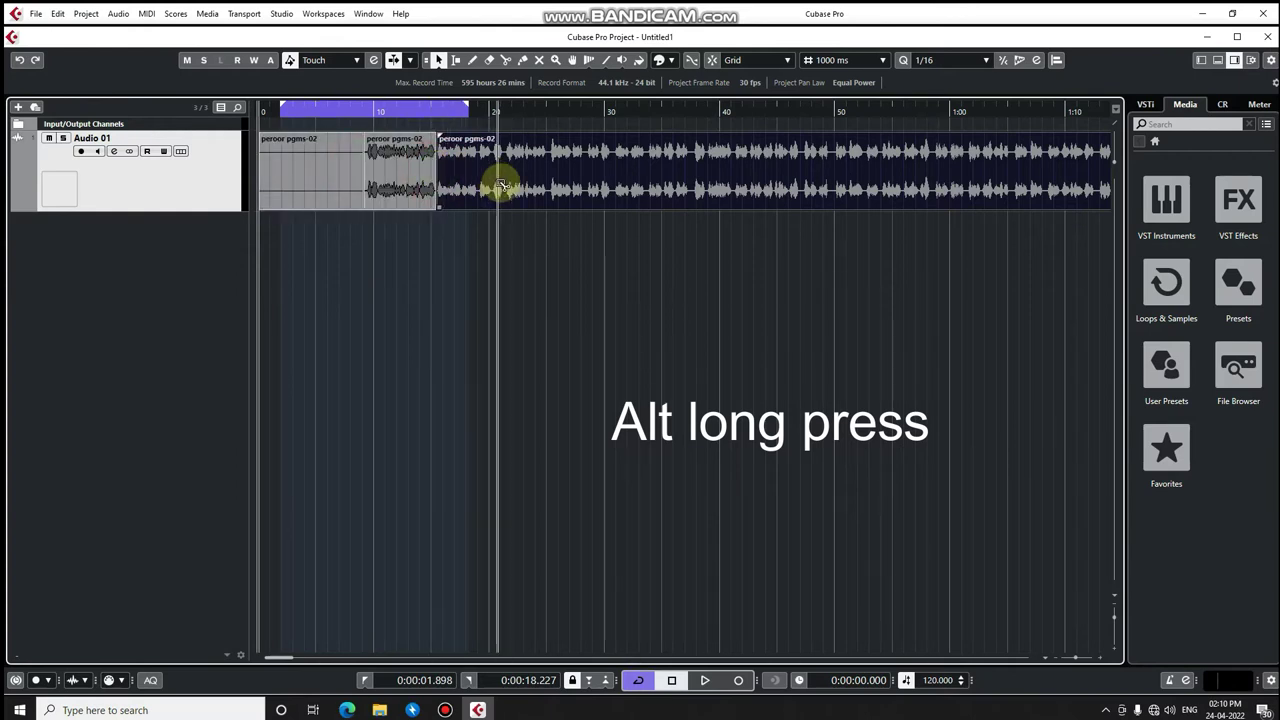
alt+click(503, 187)
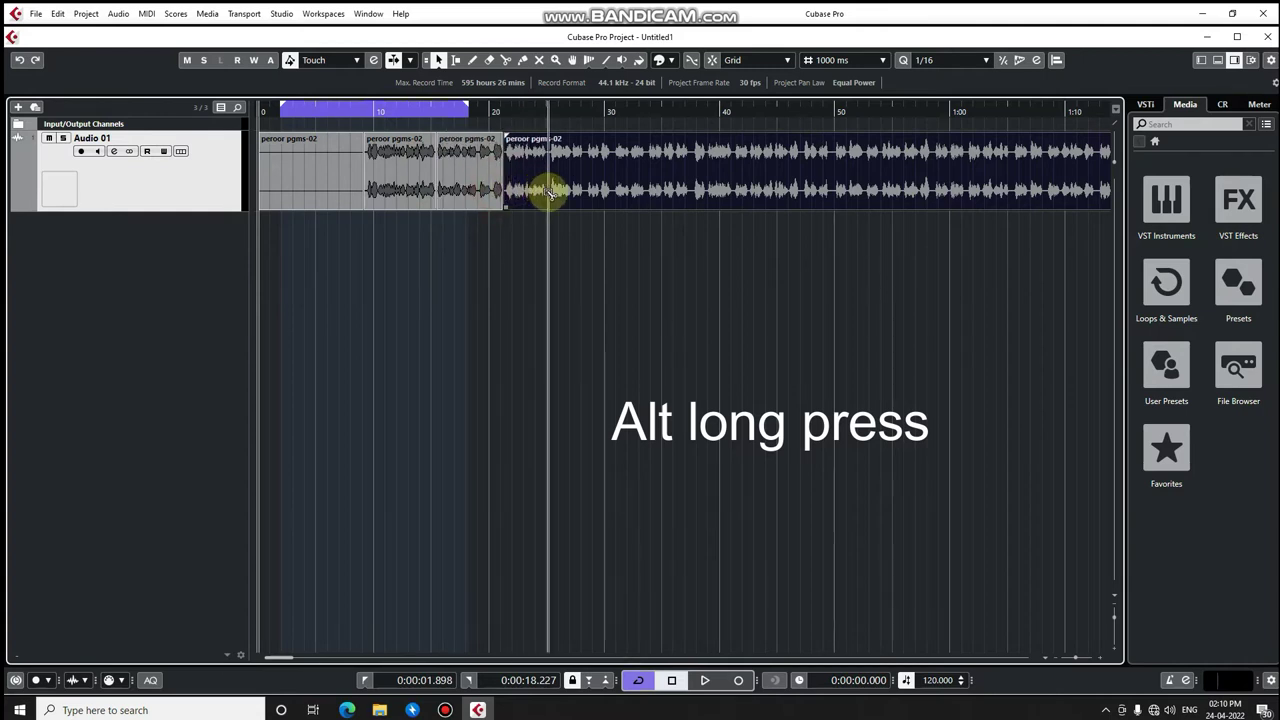
alt+click(548, 190)
alt+click(611, 186)
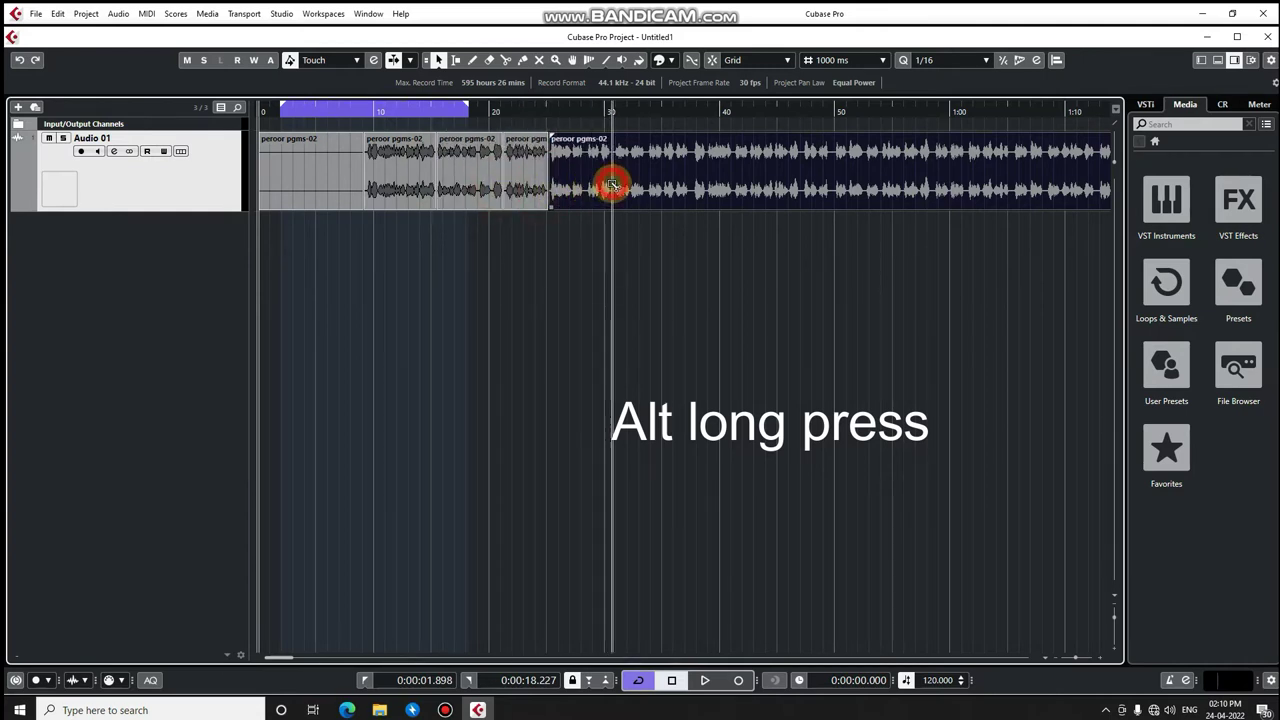
alt+click(694, 188)
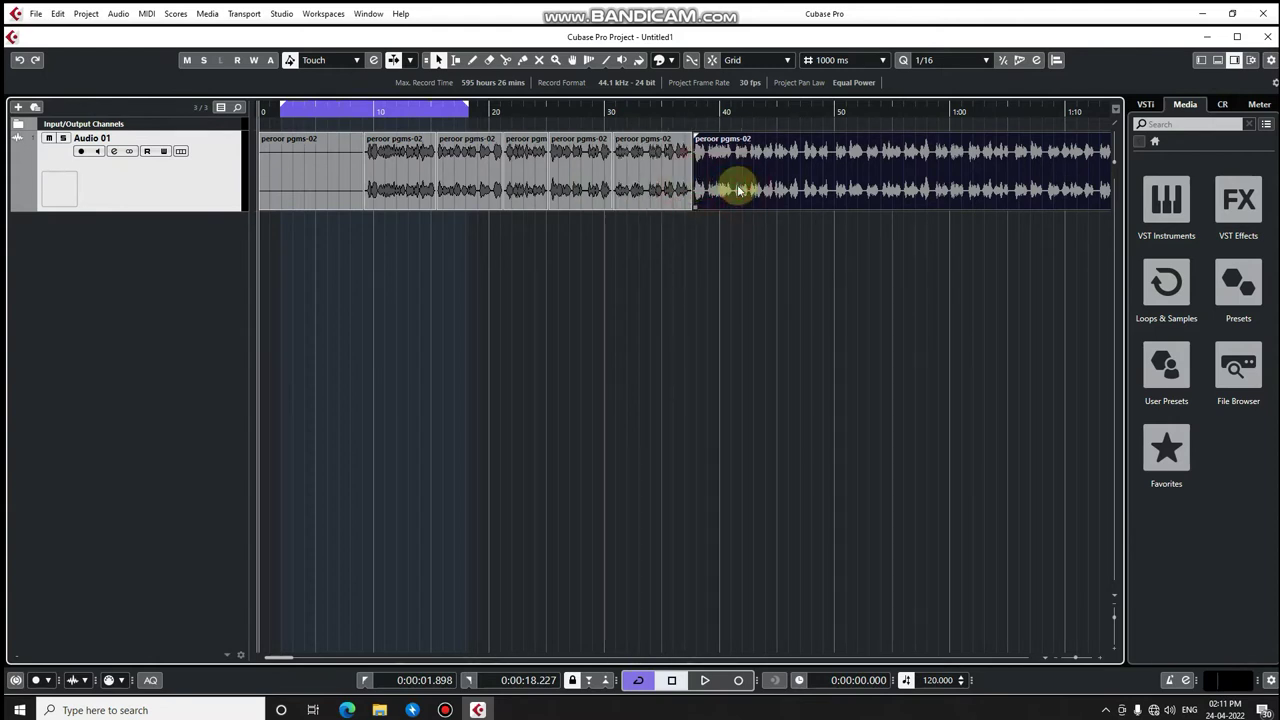
key(Delete)
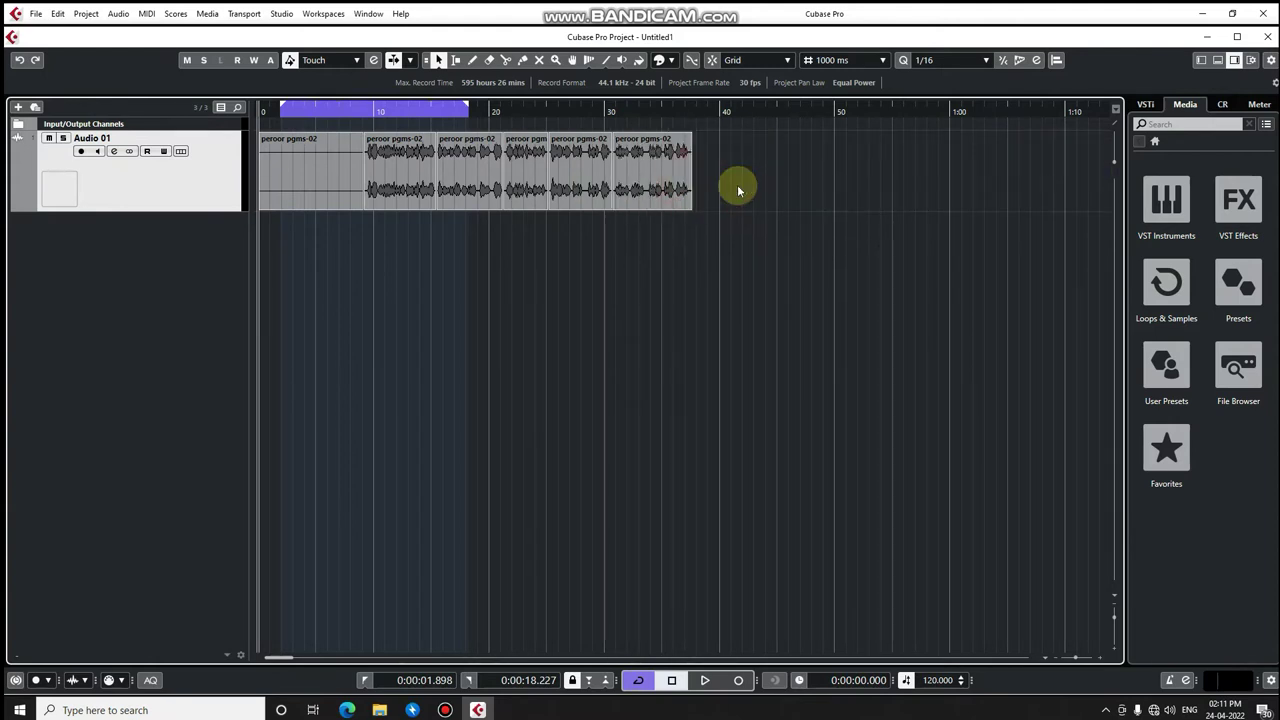
Step: Move the selection back and forth through the split events on the Audio 01 track
click(687, 179)
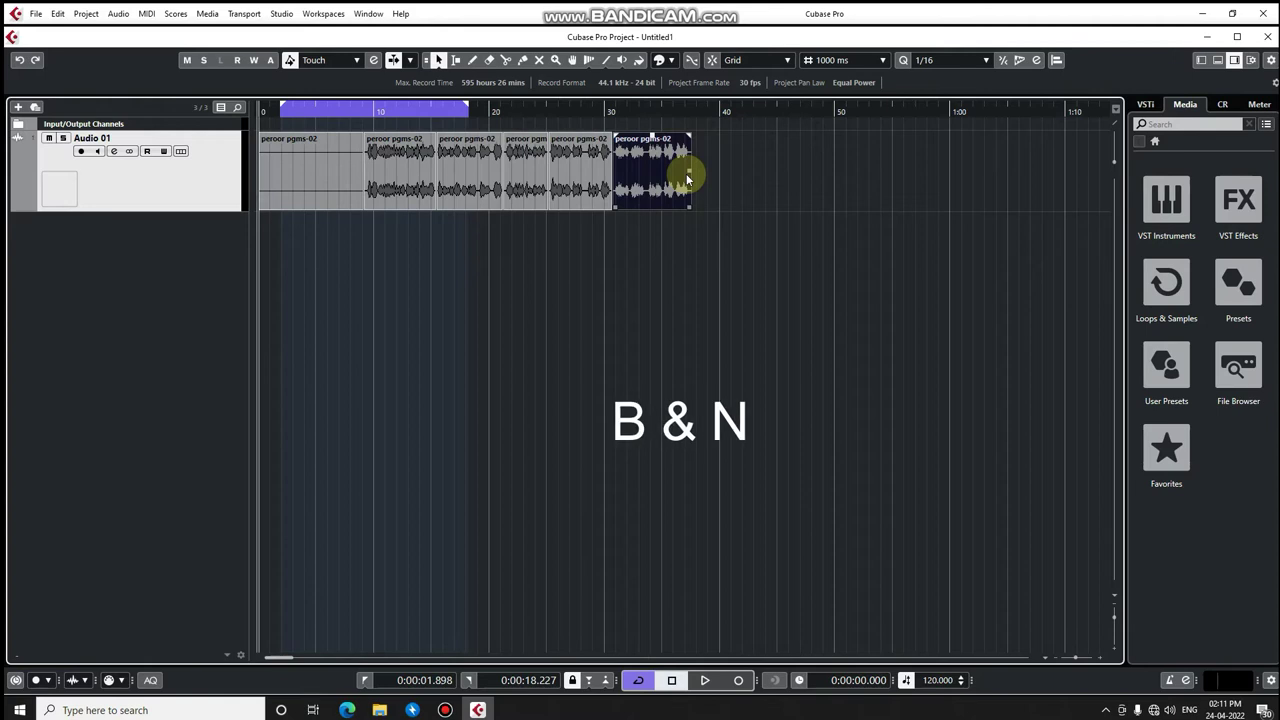
key(n)
key(n)
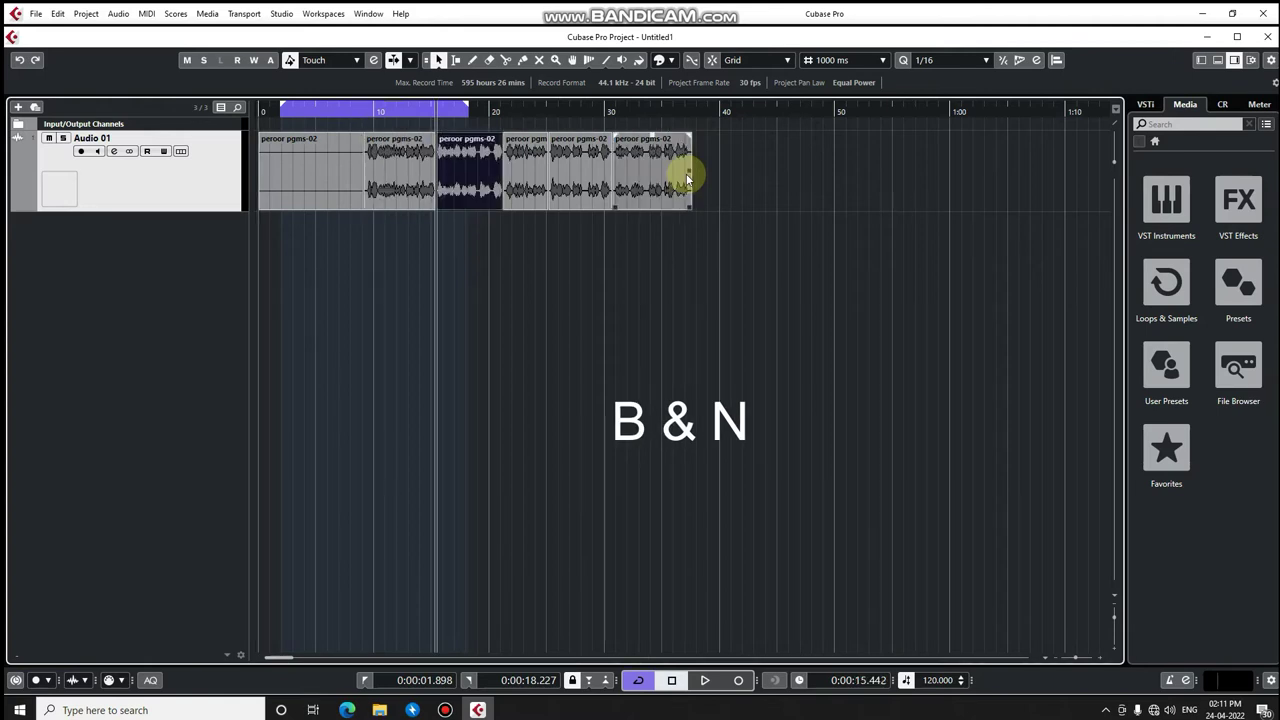
key(b)
key(n)
key(n)
key(n)
key(n)
key(b)
key(b)
key(b)
key(b)
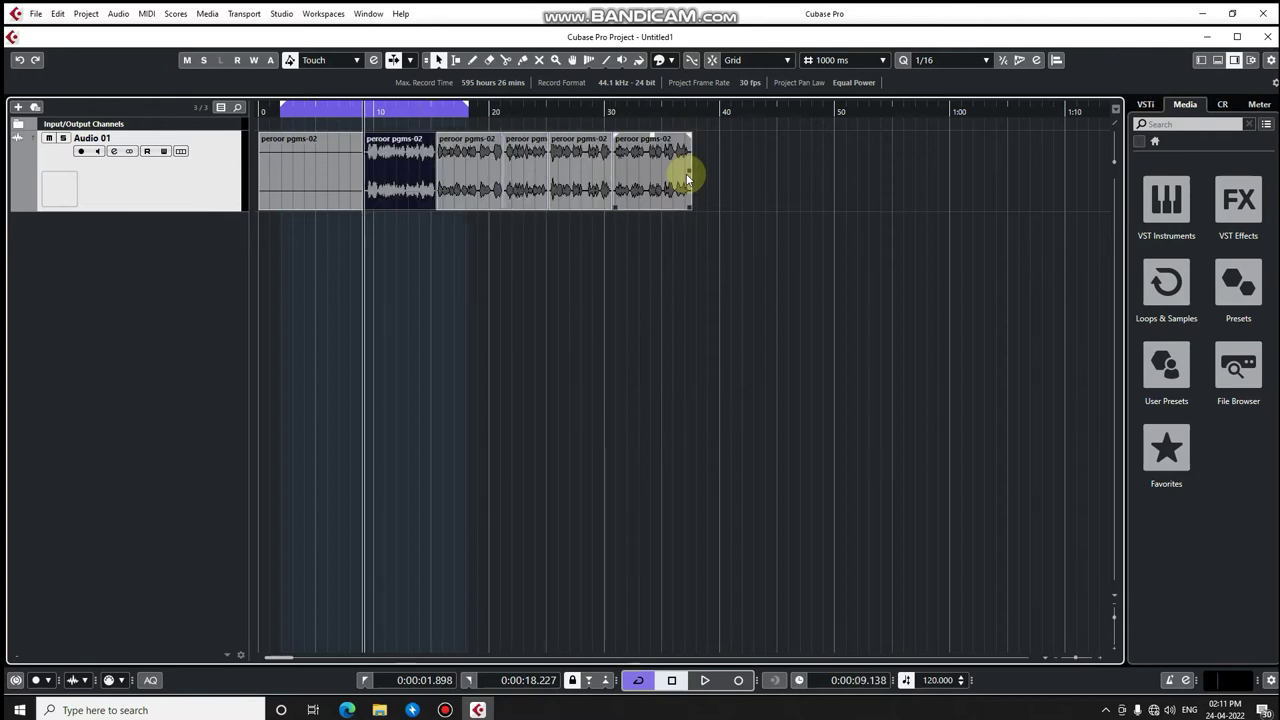
Step: Delete the silent first event at the start of the Audio 01 track
key(b)
key(Delete)
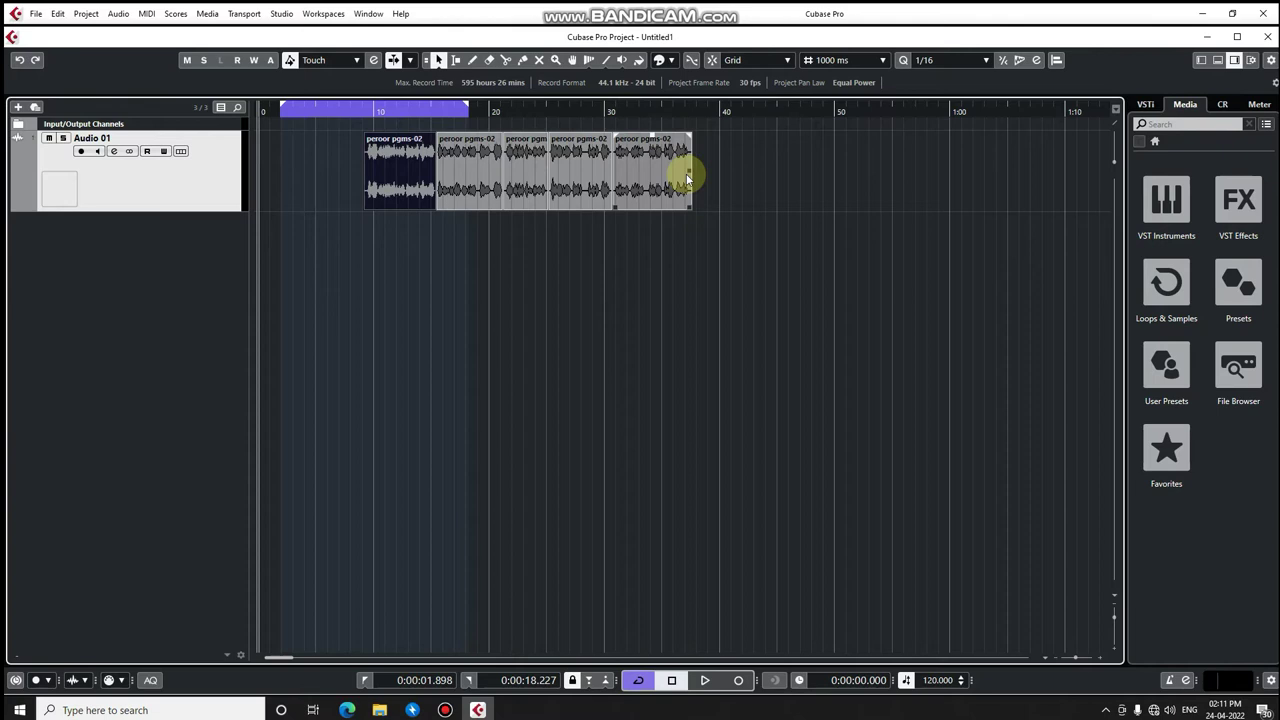
Step: Step through the remaining events and move the playhead forward and backward along the timeline, past the last event
key(n)
key(n)
key(KP_Add)
key(KP_Subtract)
key(KP_Subtract)
key(KP_Add)
key(KP_Add)
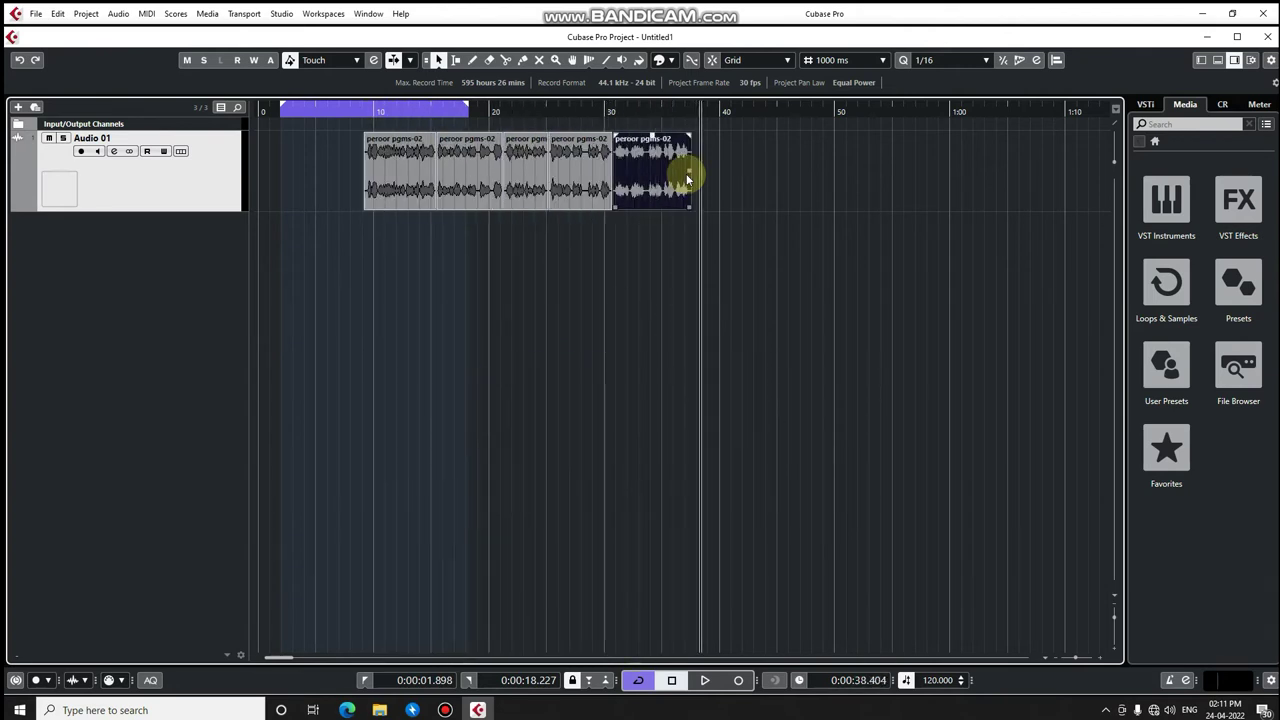
Step: Select all five remaining events and bounce the selection into one, replacing the original events
drag(734, 204, 336, 166)
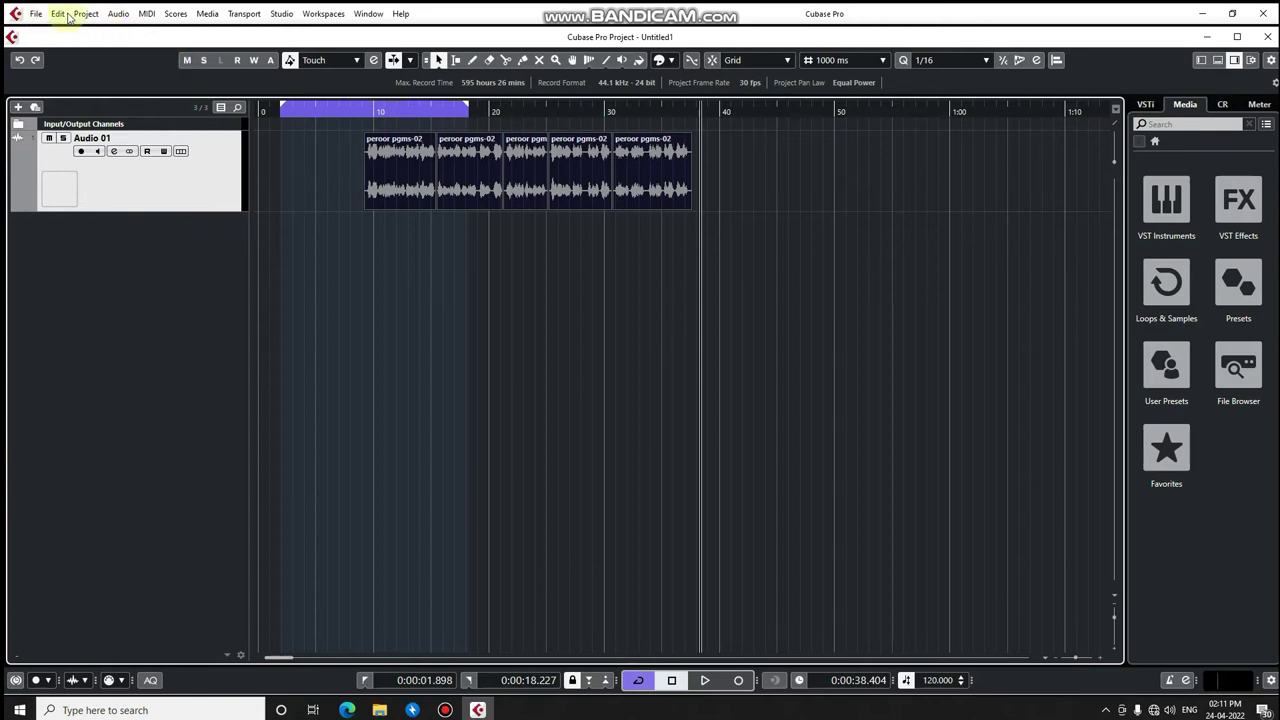
click(118, 14)
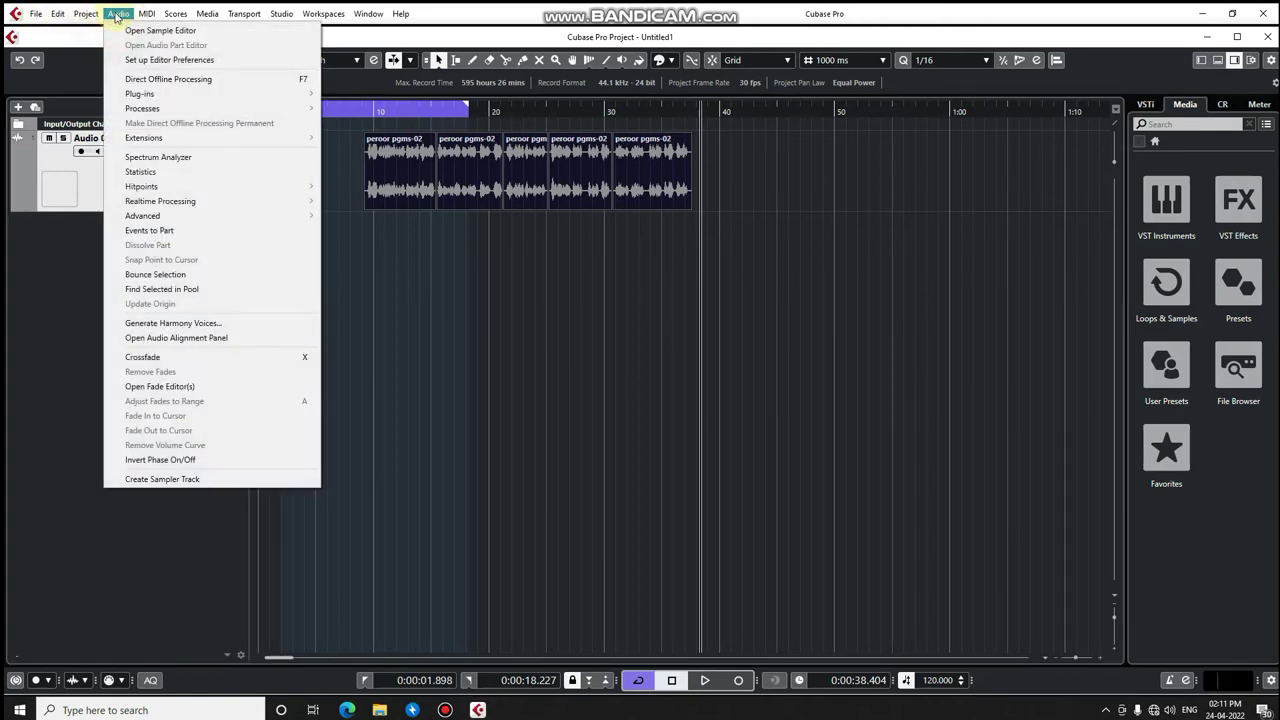
click(155, 274)
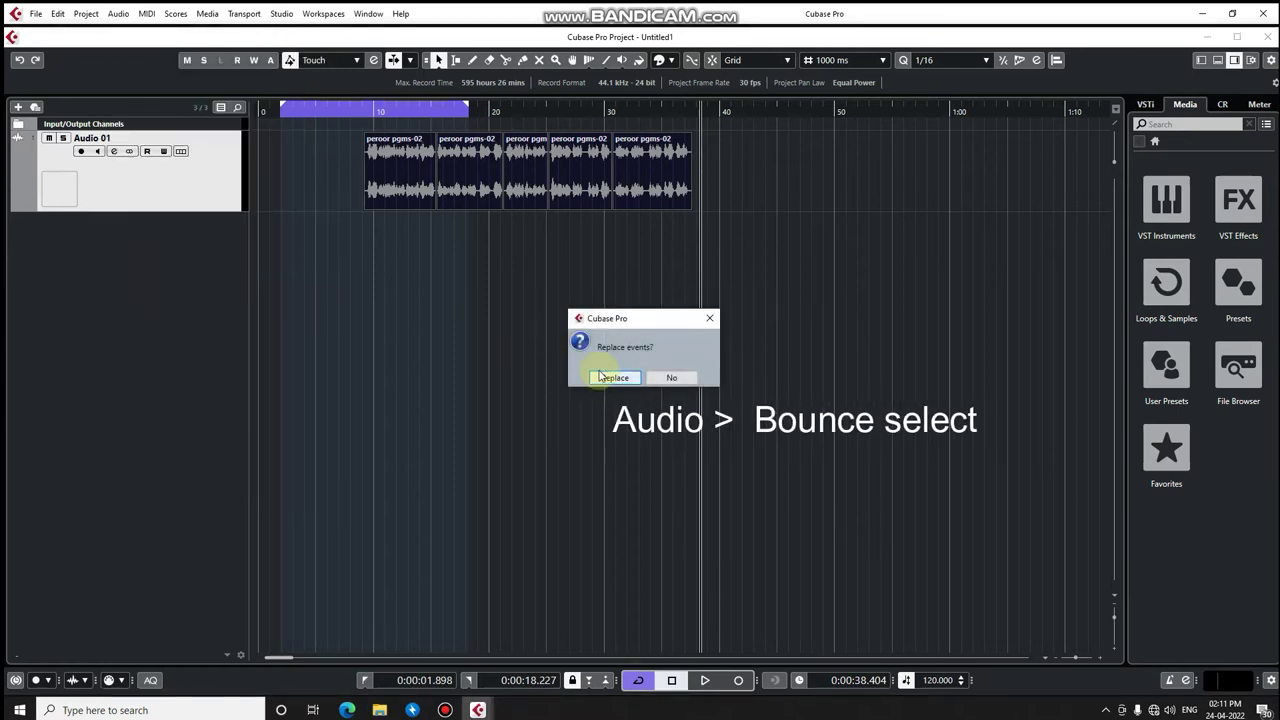
click(601, 377)
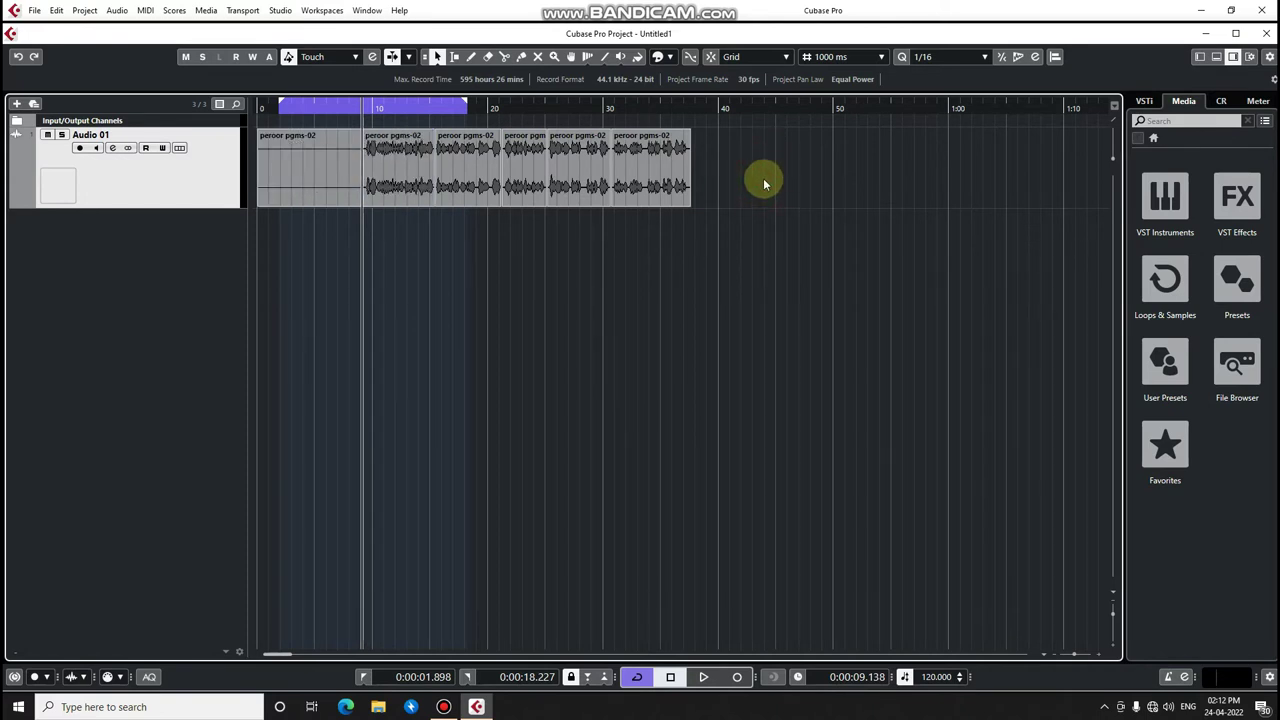
Step: Color the last event on the Audio 01 track red
click(645, 178)
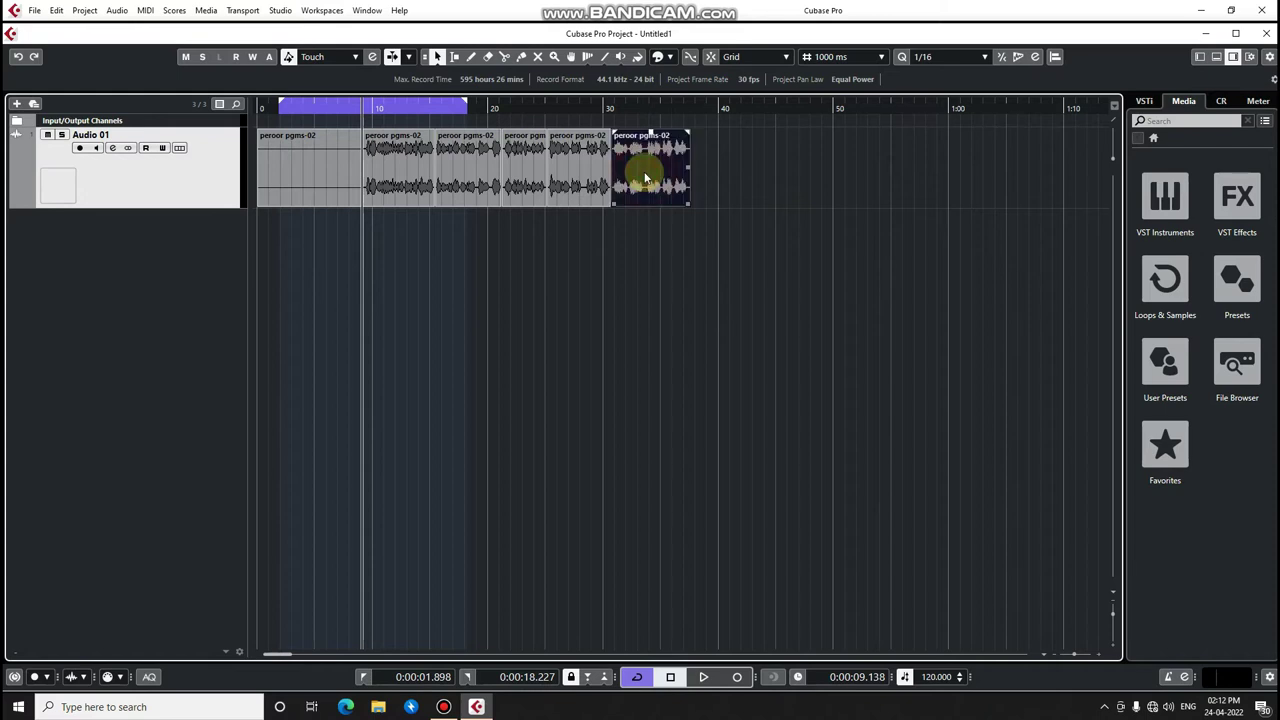
click(638, 57)
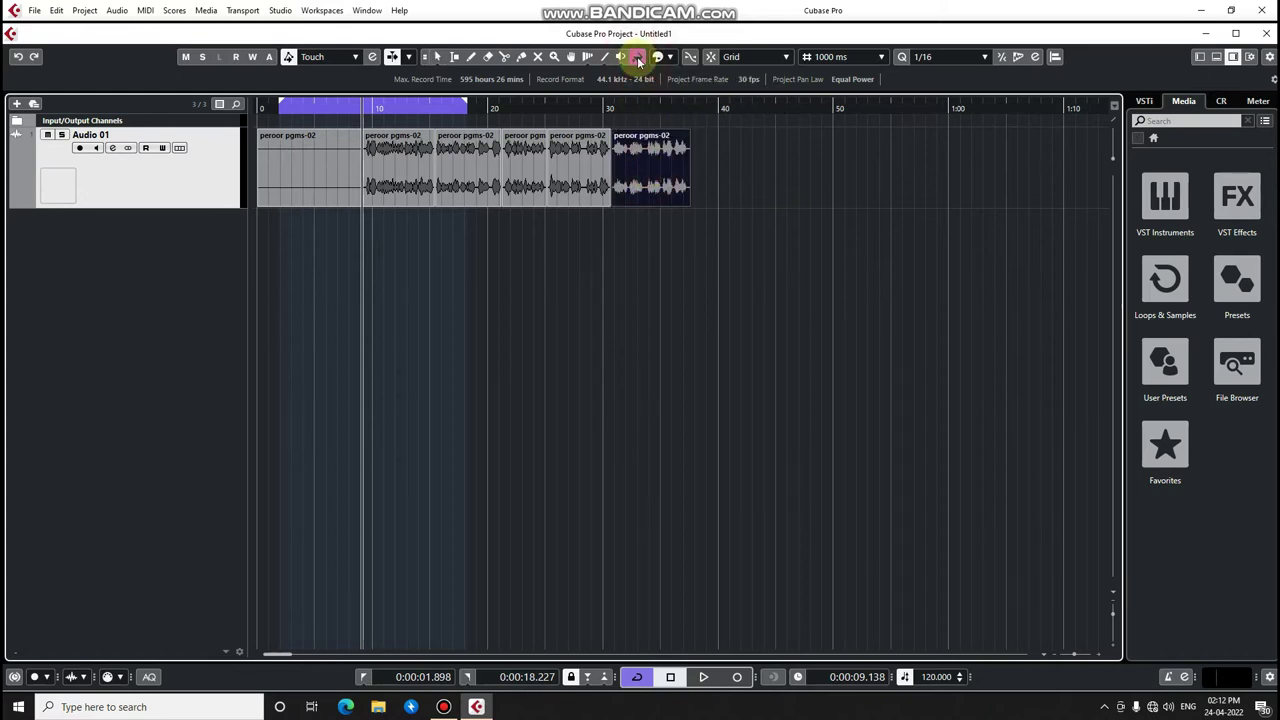
click(664, 59)
click(667, 97)
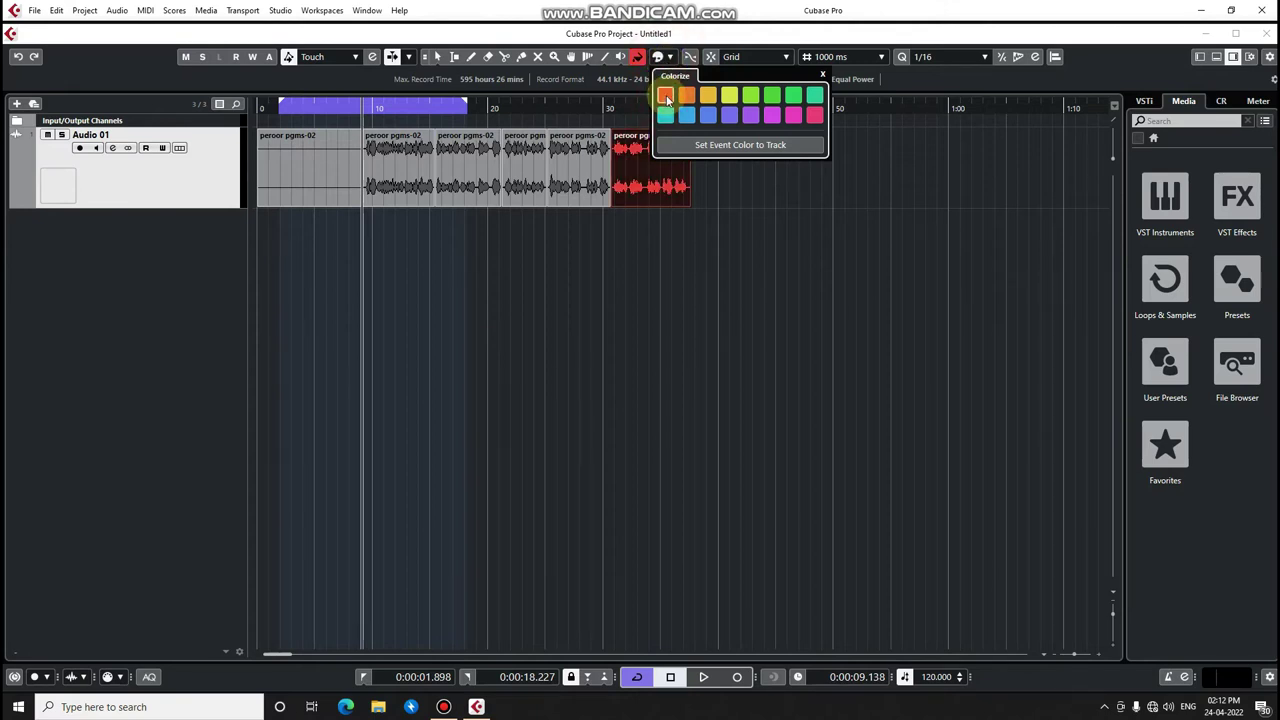
Step: Color the second through fifth events on Audio 01 amber, yellow, light green and magenta, in that order
key(period)
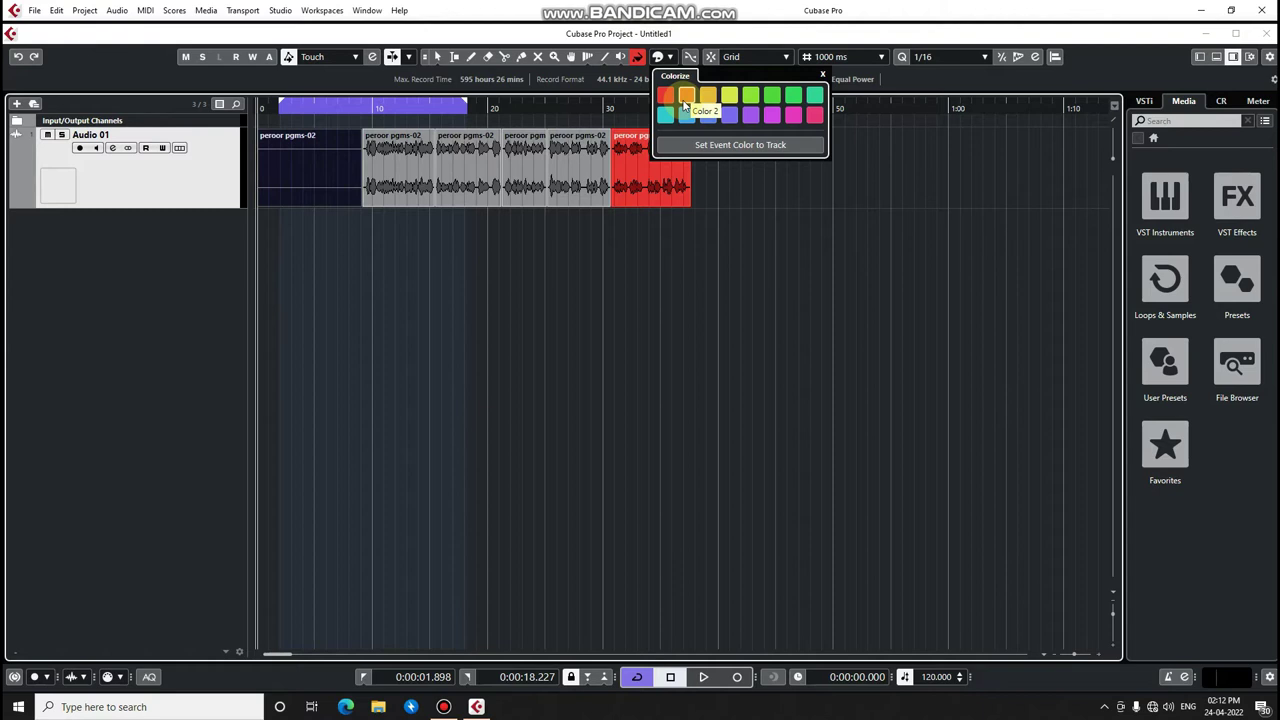
key(n)
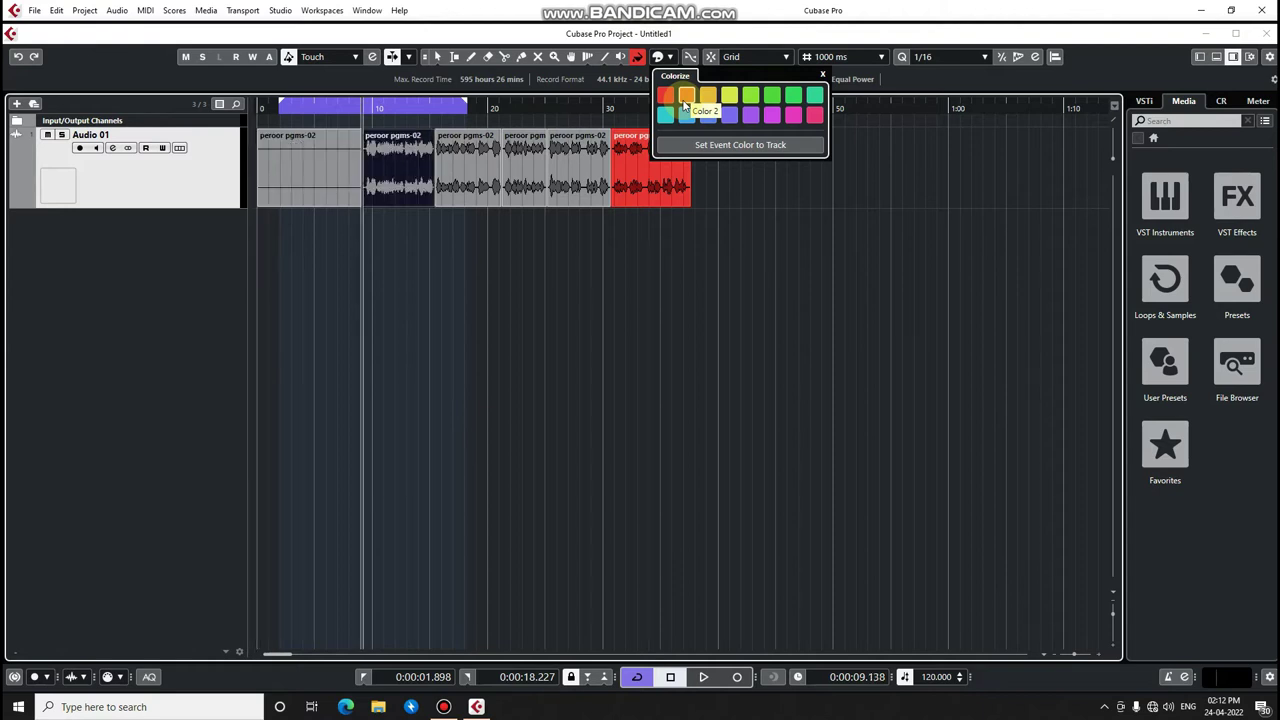
click(707, 96)
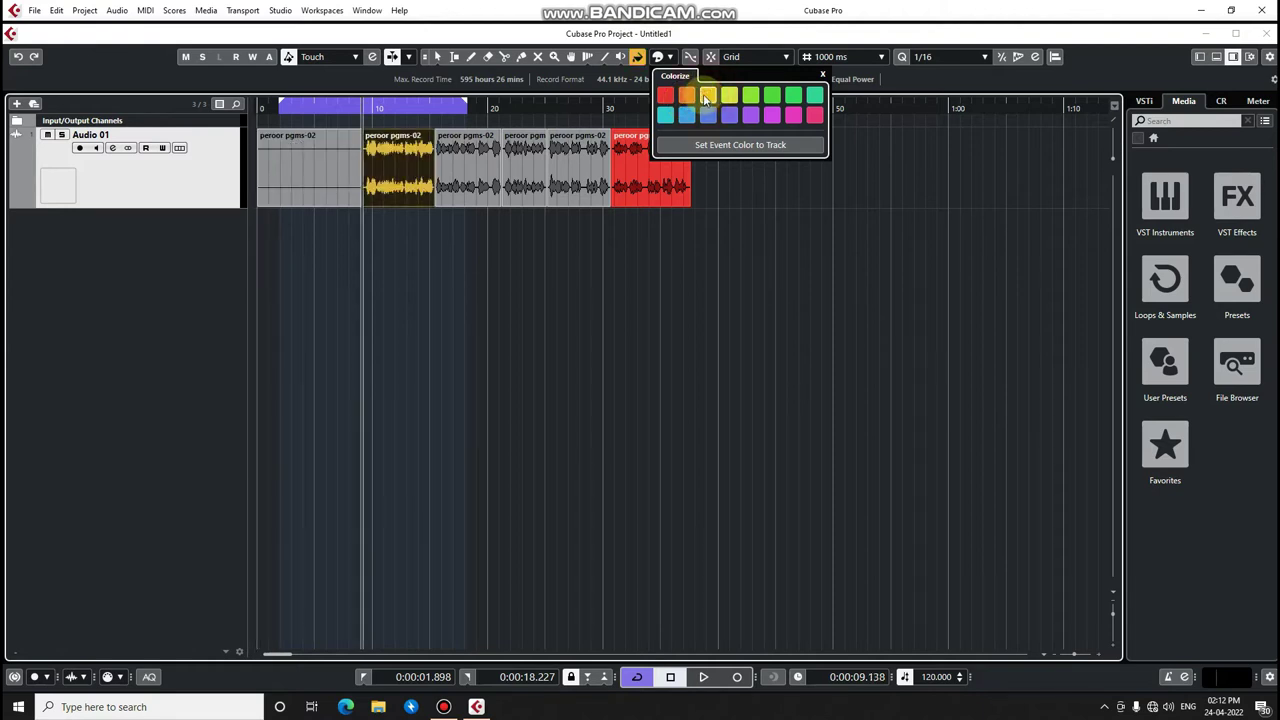
key(n)
click(730, 96)
key(n)
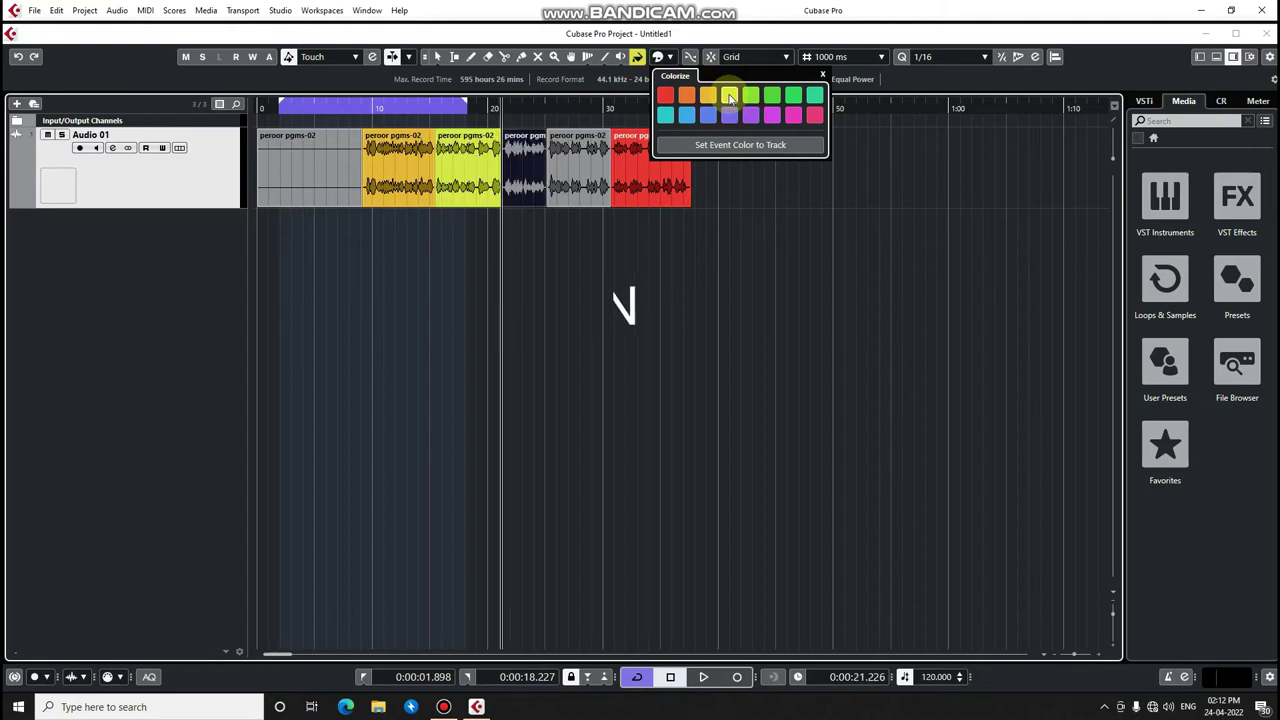
click(752, 96)
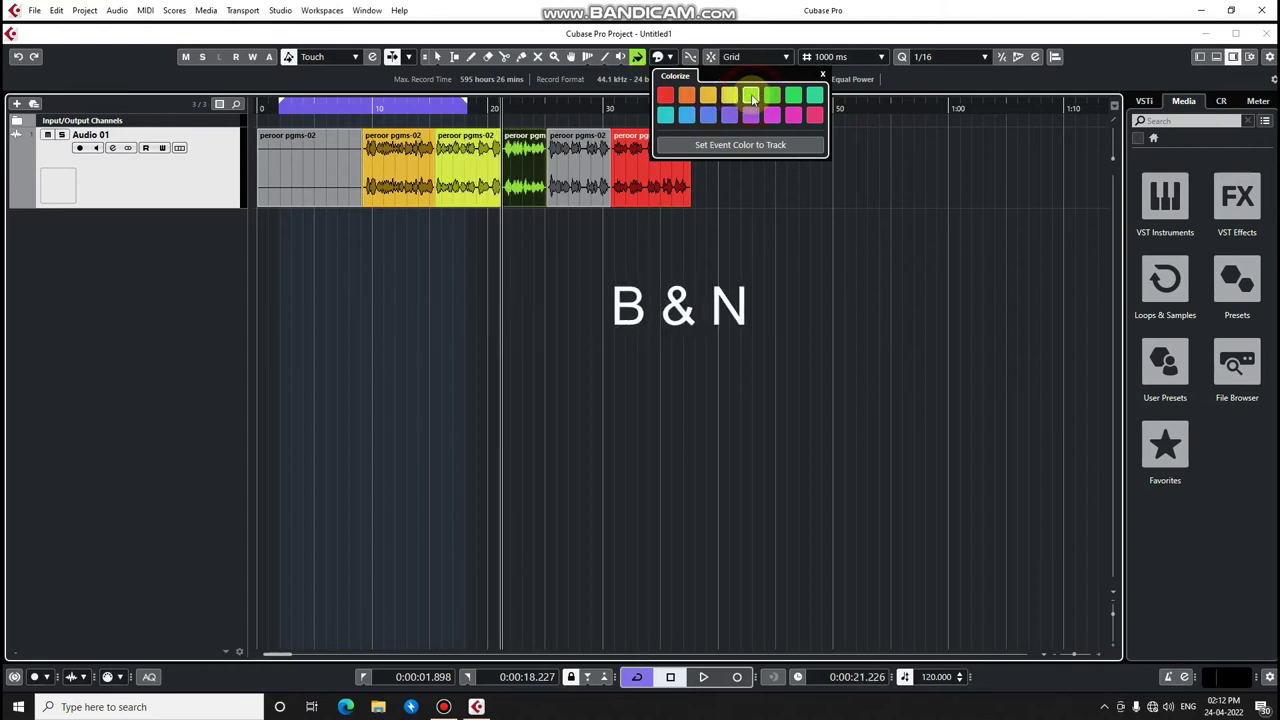
key(n)
click(771, 115)
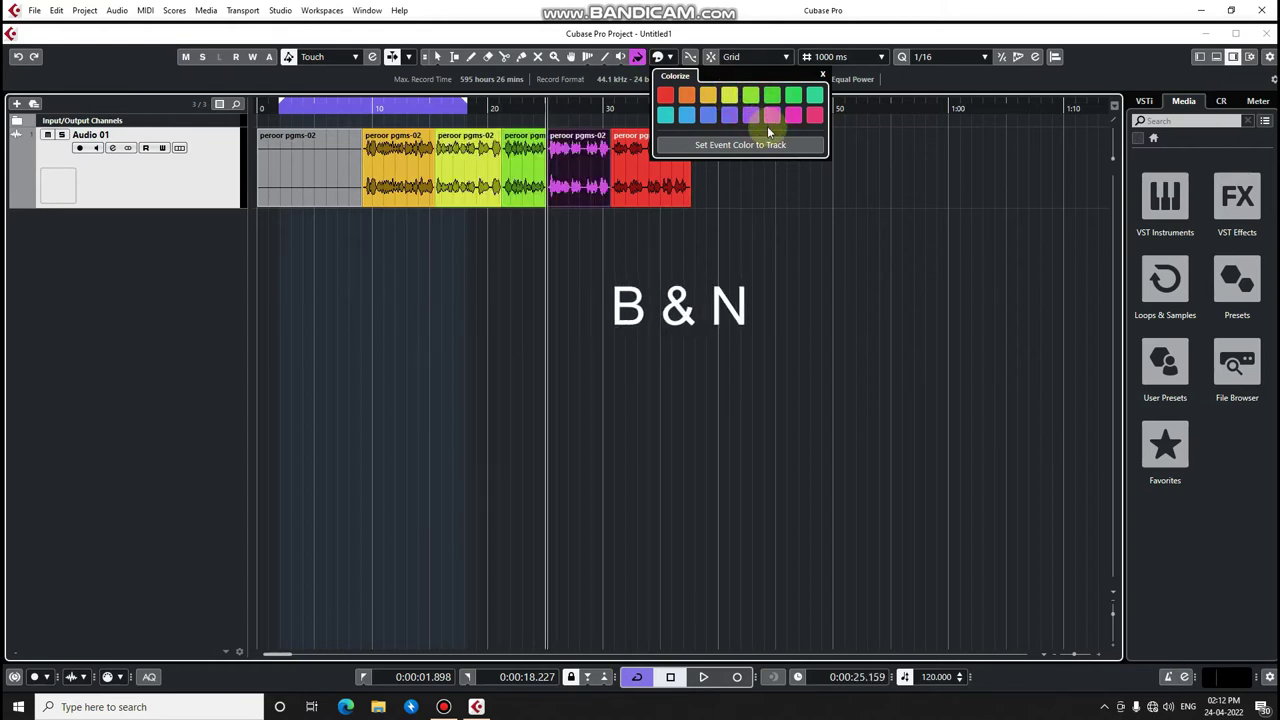
Step: Step the playhead back through the event boundaries to the project start and delete the first, uncolored event on Audio 01
key(b)
key(b)
key(b)
key(b)
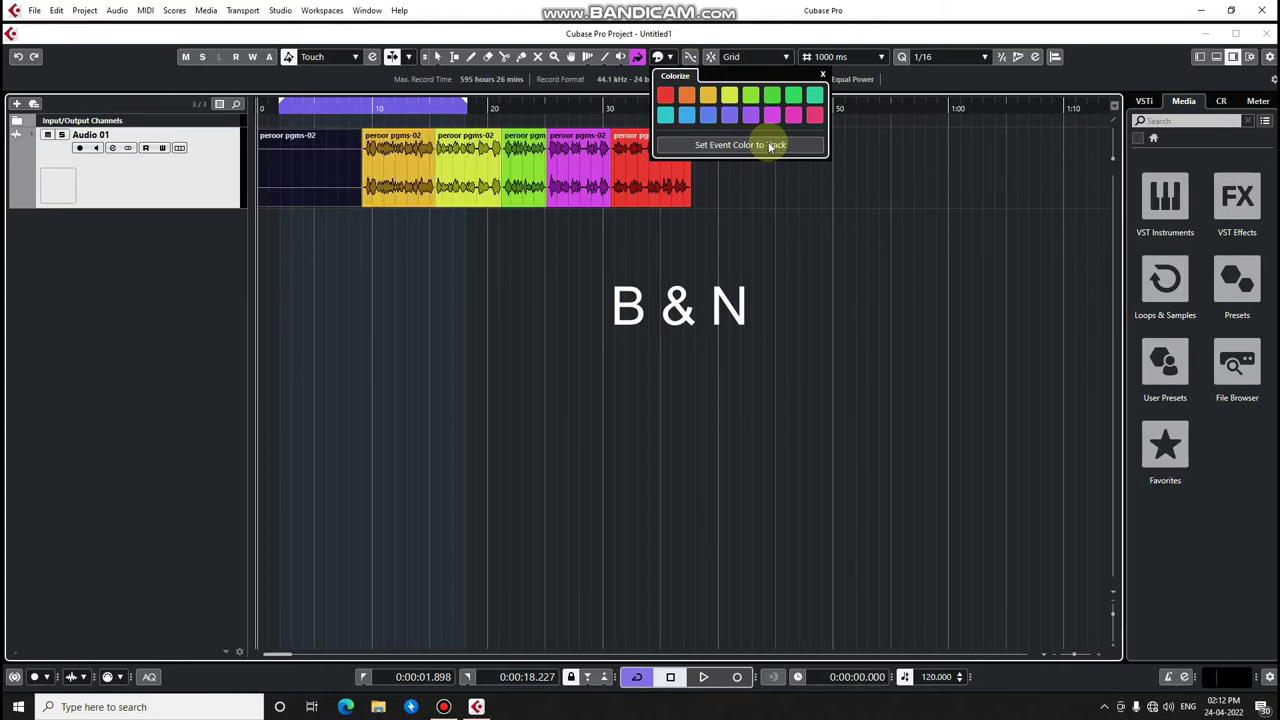
click(737, 298)
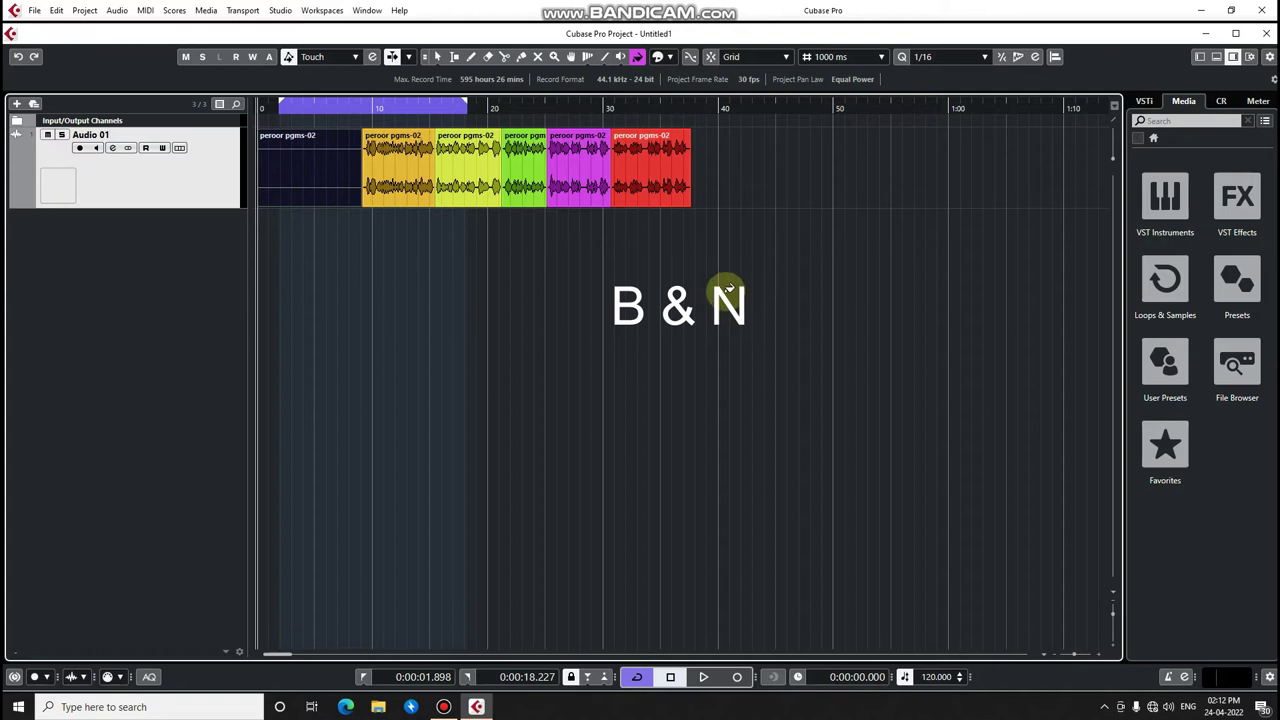
key(Delete)
click(686, 287)
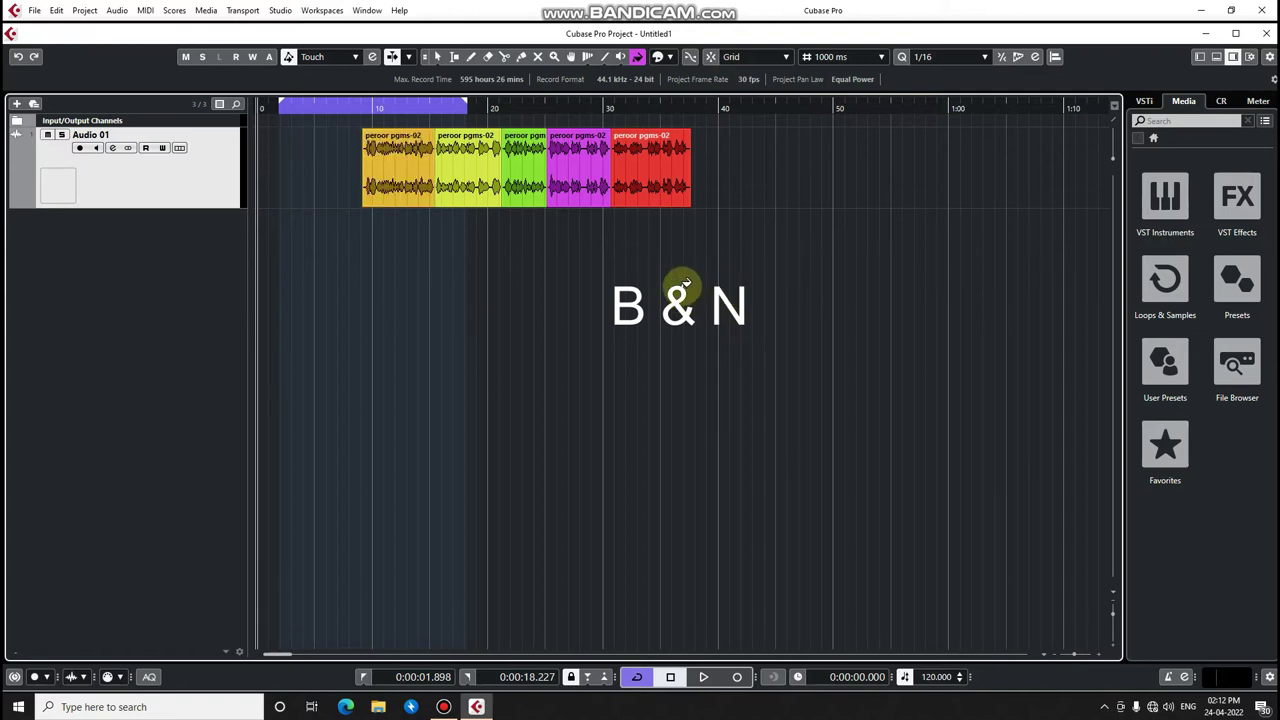
Step: Bounce all five colored events into a single event with the Object Selection tool active, replacing the originals
key(ctrl+a)
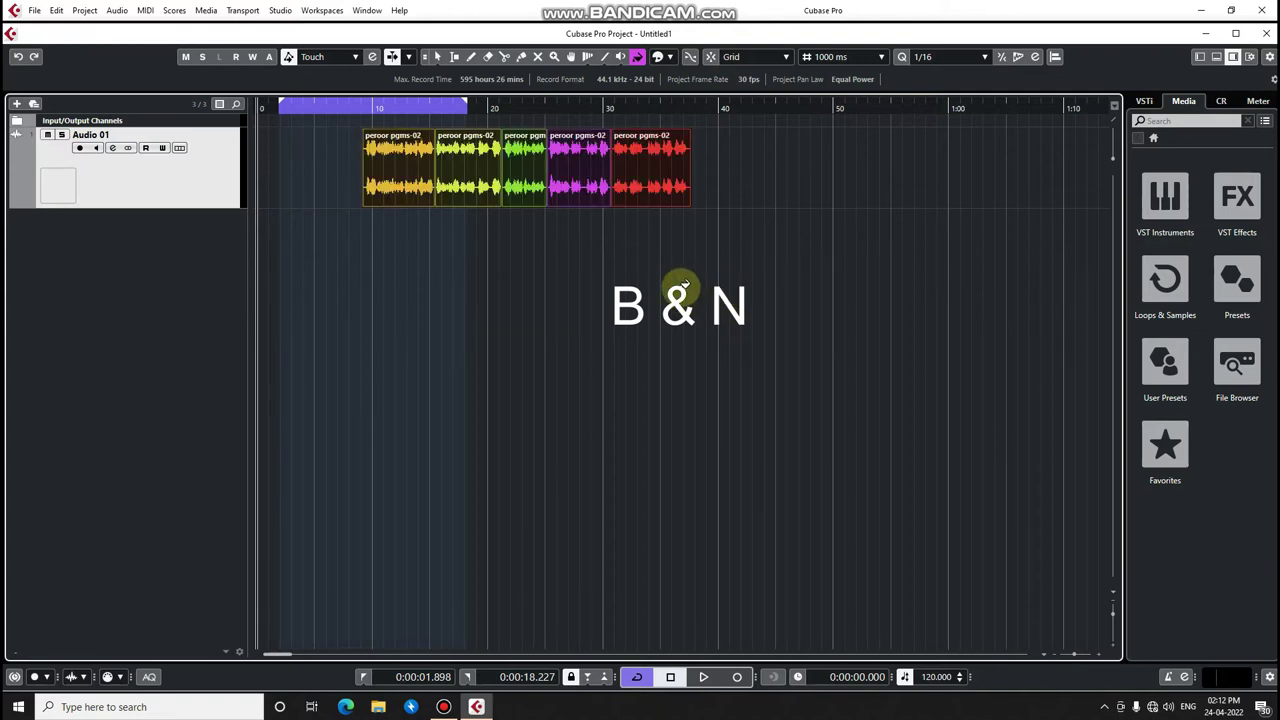
key(1)
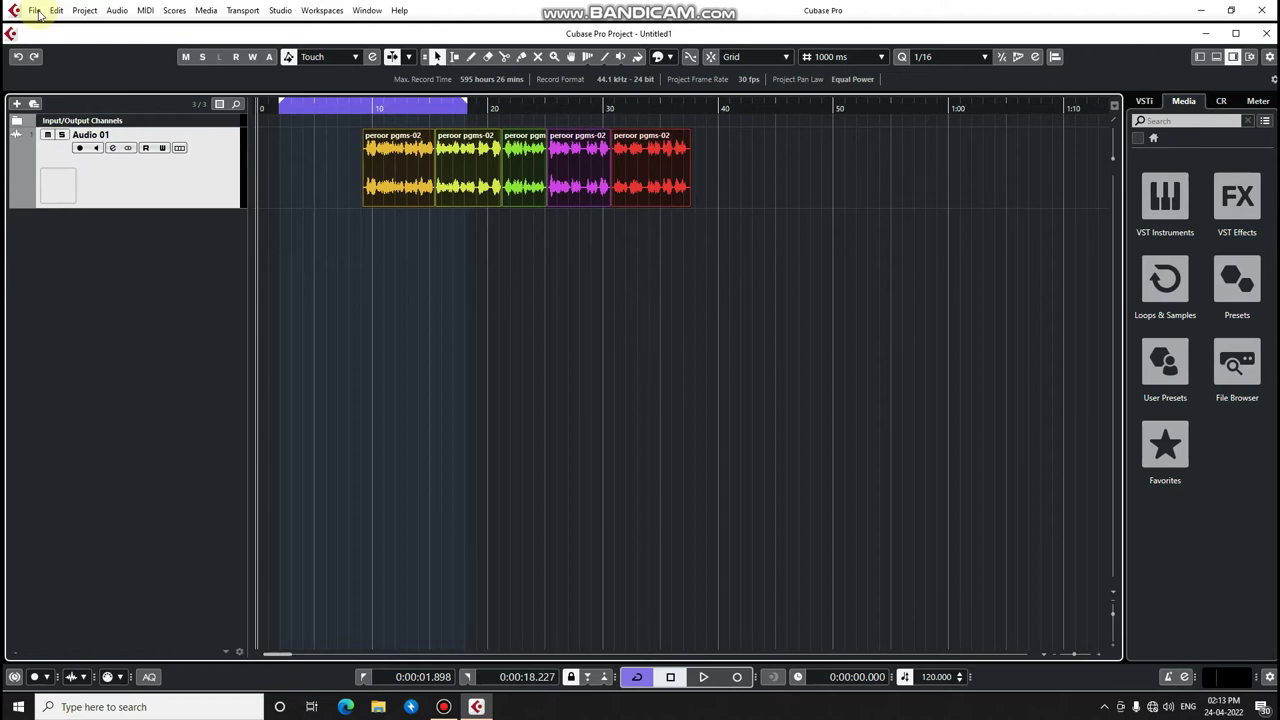
click(117, 11)
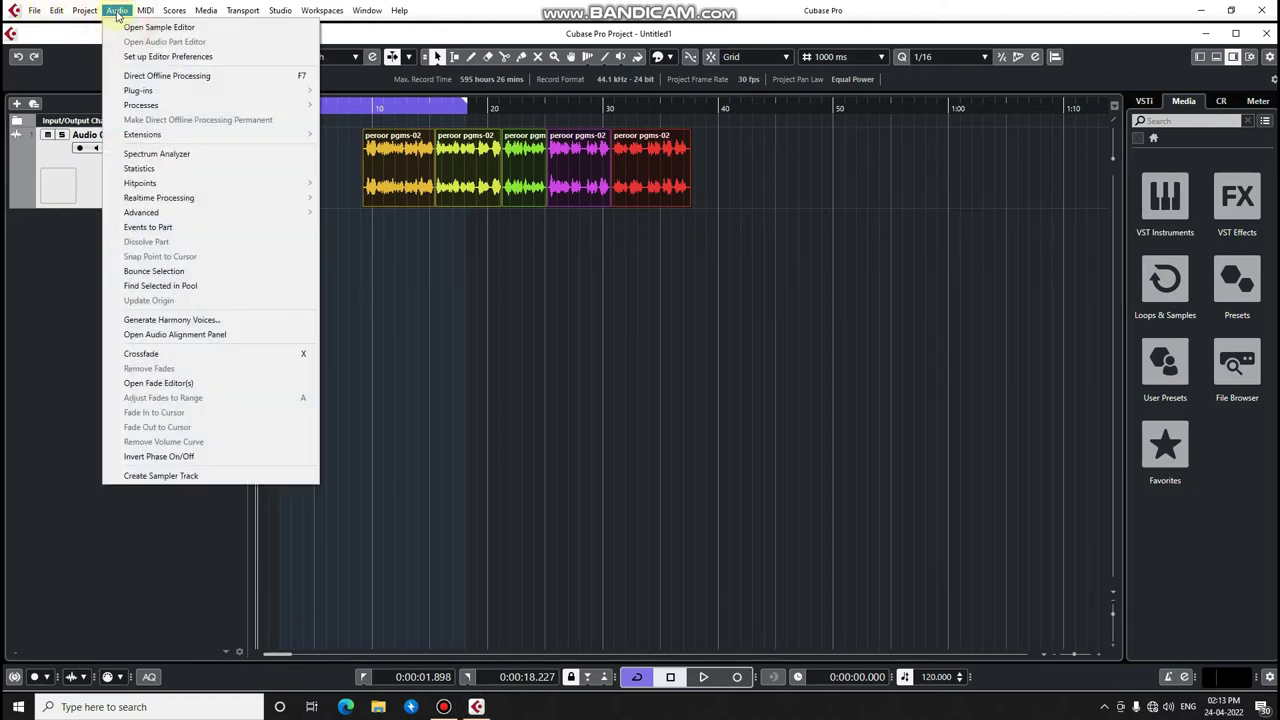
click(140, 271)
click(618, 374)
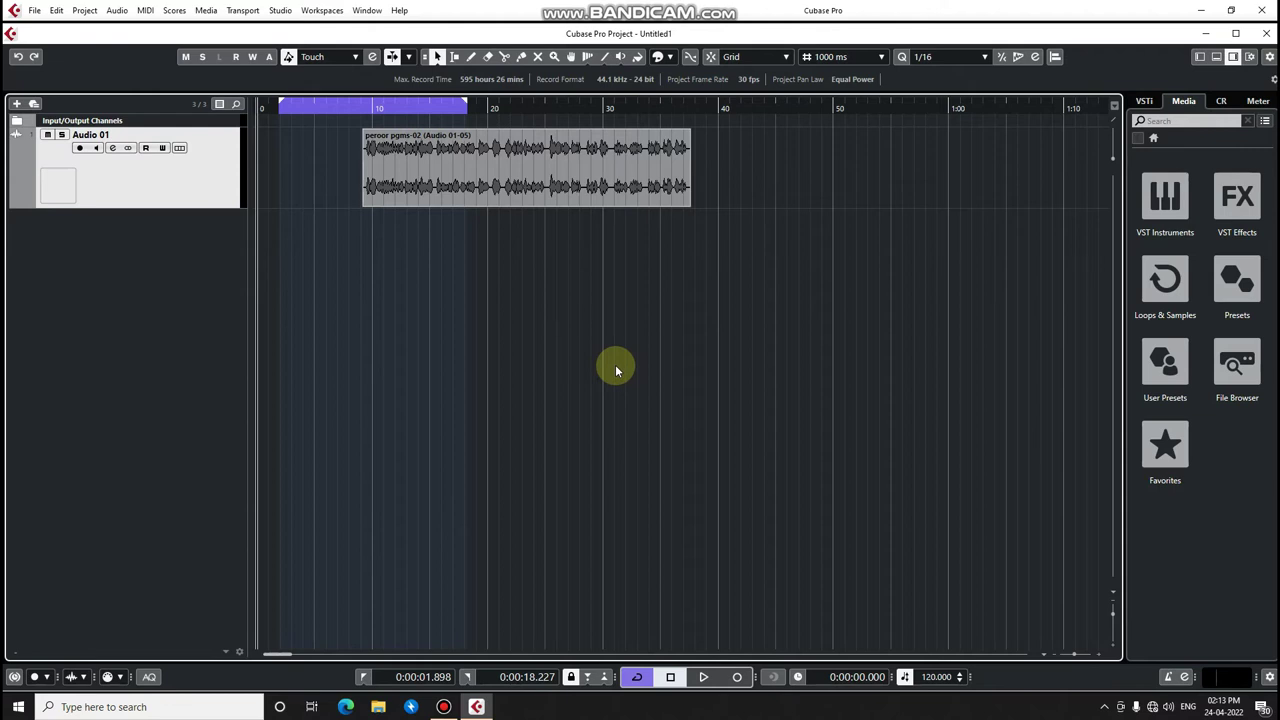
Step: Set the left and right locators to the bounced event's range and turn off cycle mode
click(612, 204)
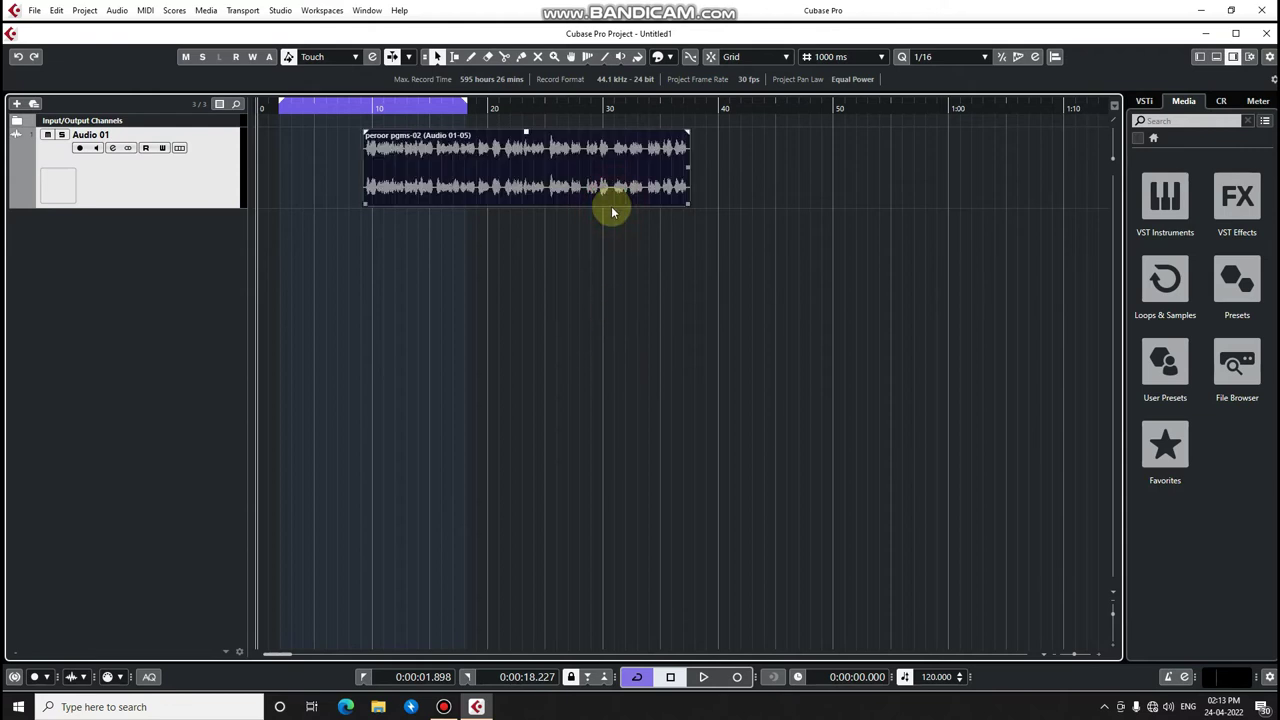
key(p)
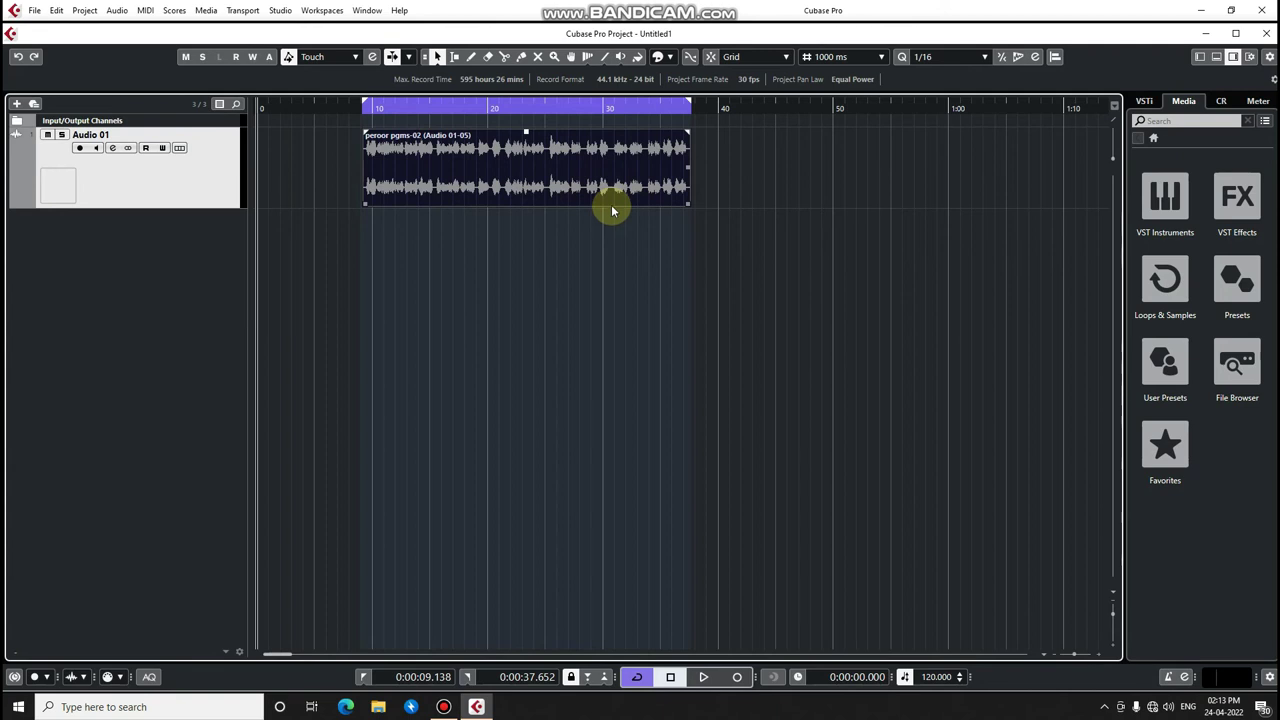
click(617, 107)
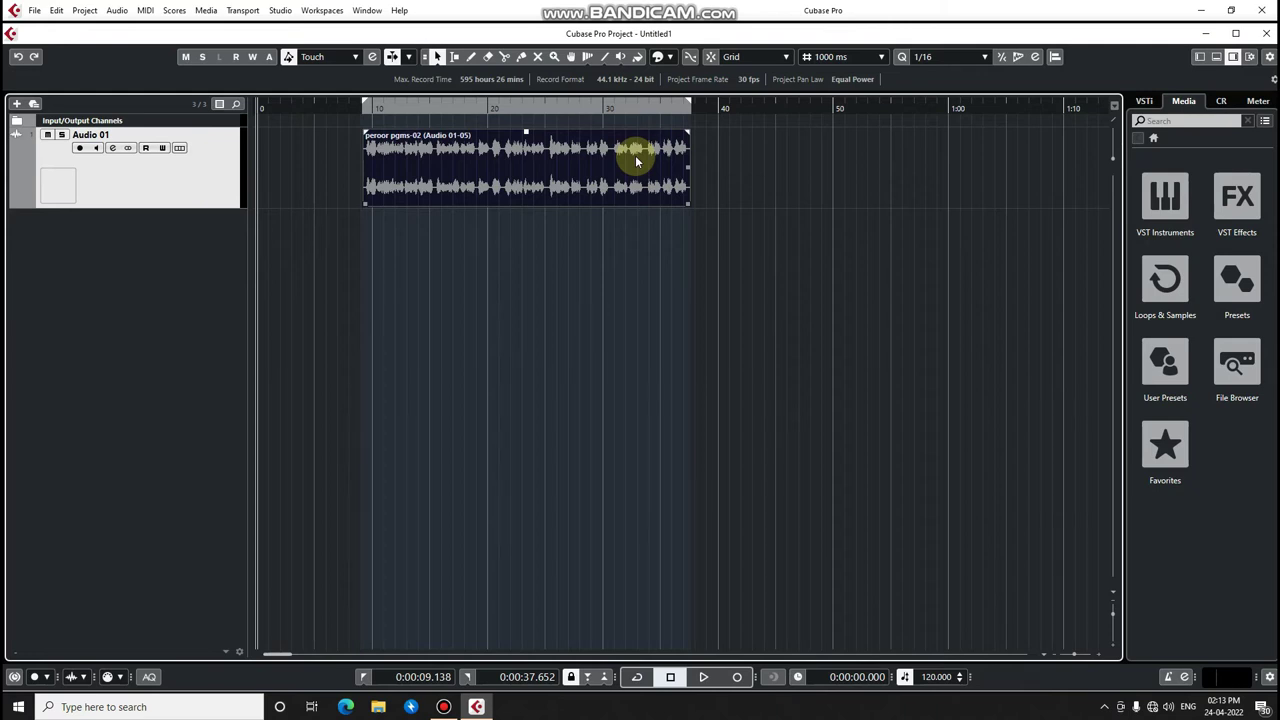
Step: Zoom the timeline in on the bounced event and back out horizontally
key(h)
key(h)
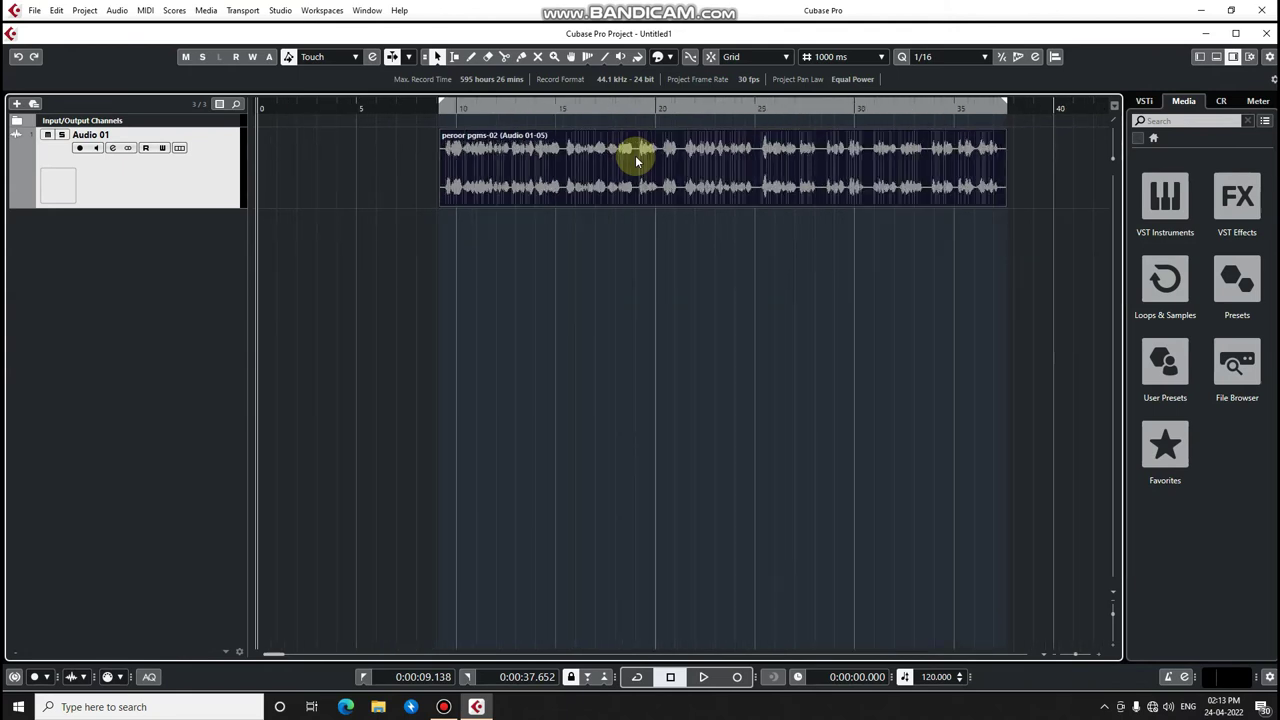
key(g)
key(g)
key(g)
key(g)
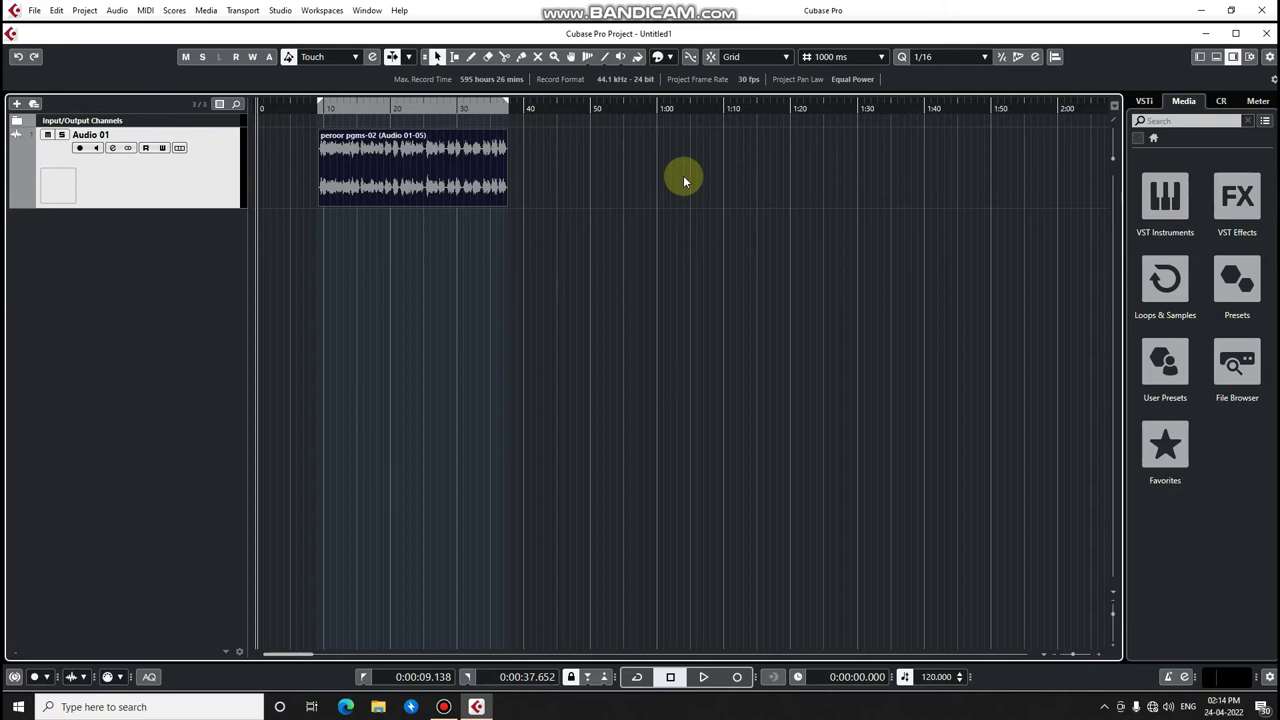
Step: Undo the bounce on Audio 01 to restore the five separate colored events
key(ctrl+a)
key(ctrl+z)
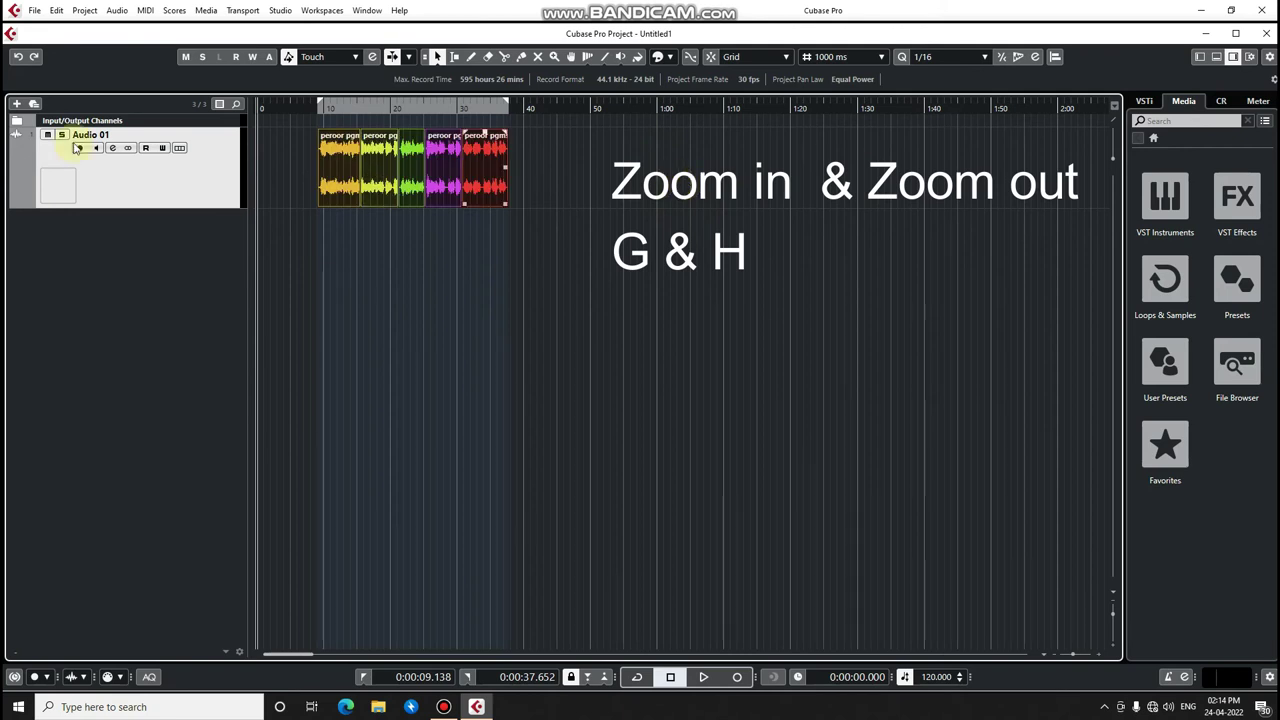
key(ctrl+a)
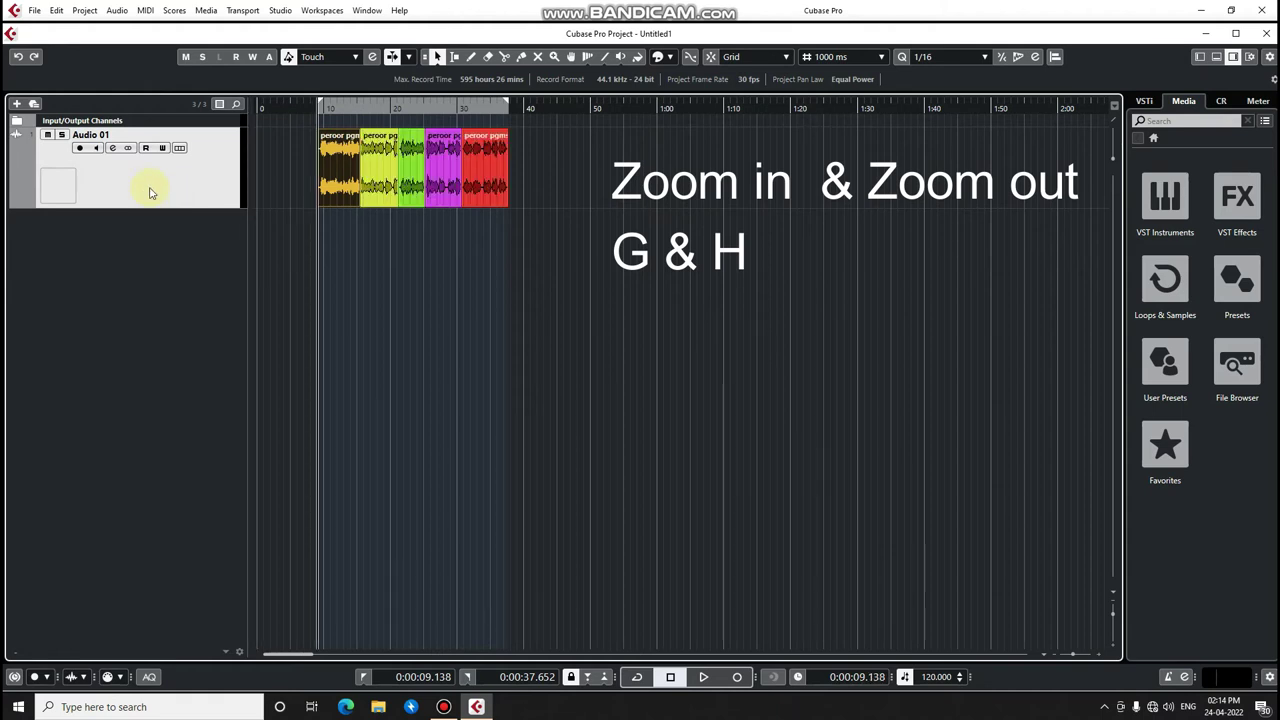
Step: Toggle mute and solo on the Audio 01 track and enable it for recording
key(m)
key(s)
key(r)
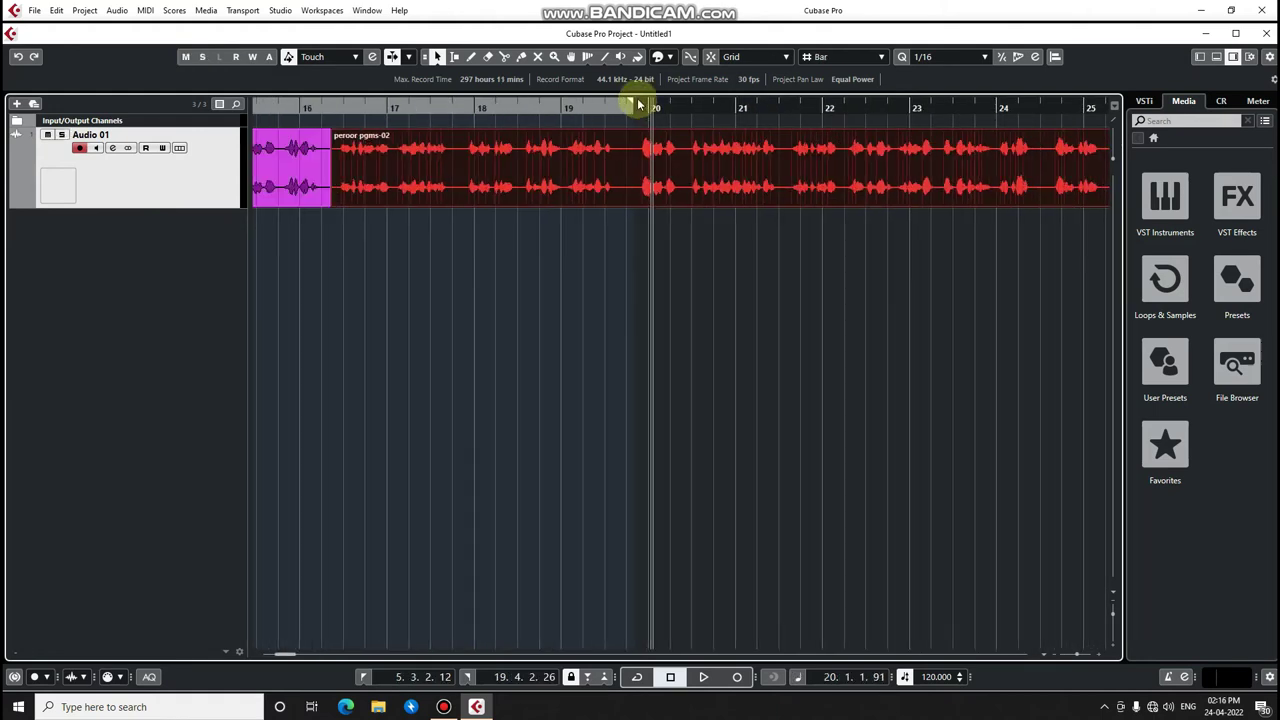
Step: Set the locator range over the red event from 19.4.3.53 to 22.2.1.87 and activate punch in and punch out
mouse_move(640, 100)
mouse_down()
mouse_move(631, 131)
mouse_move(743, 108)
mouse_move(860, 106)
mouse_move(903, 122)
mouse_move(821, 175)
mouse_up()
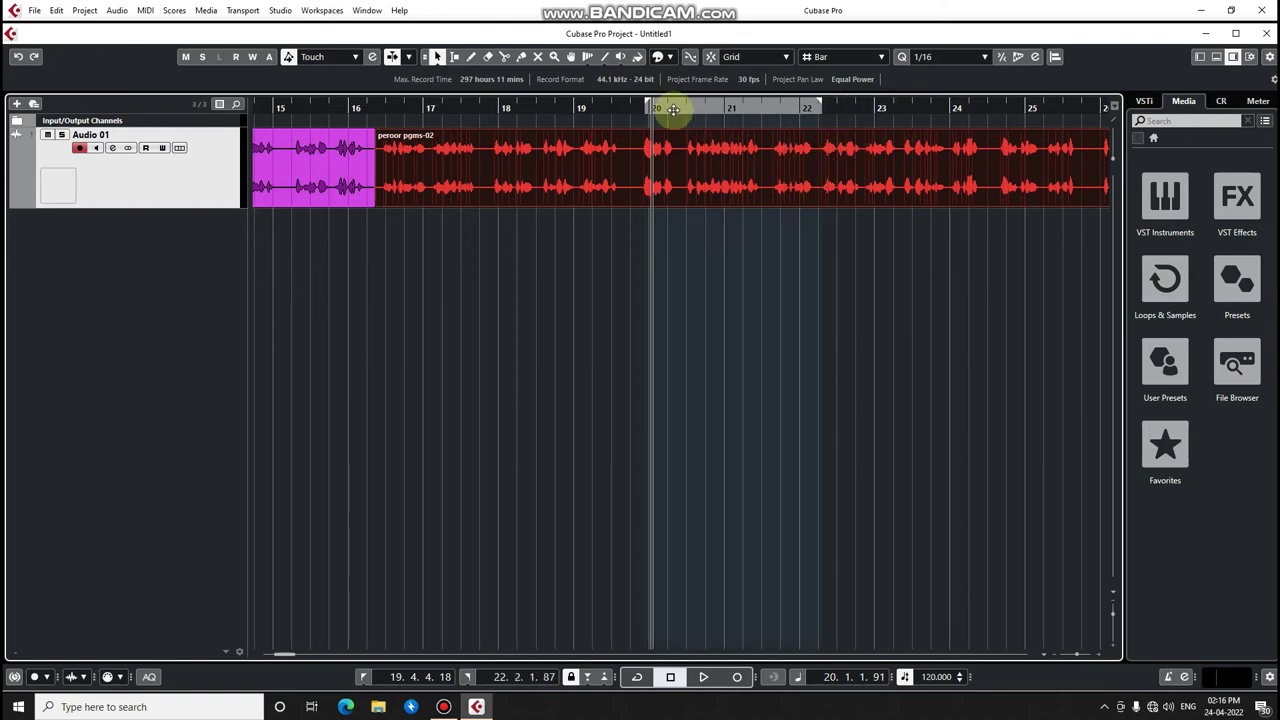
drag(648, 106, 646, 108)
click(604, 677)
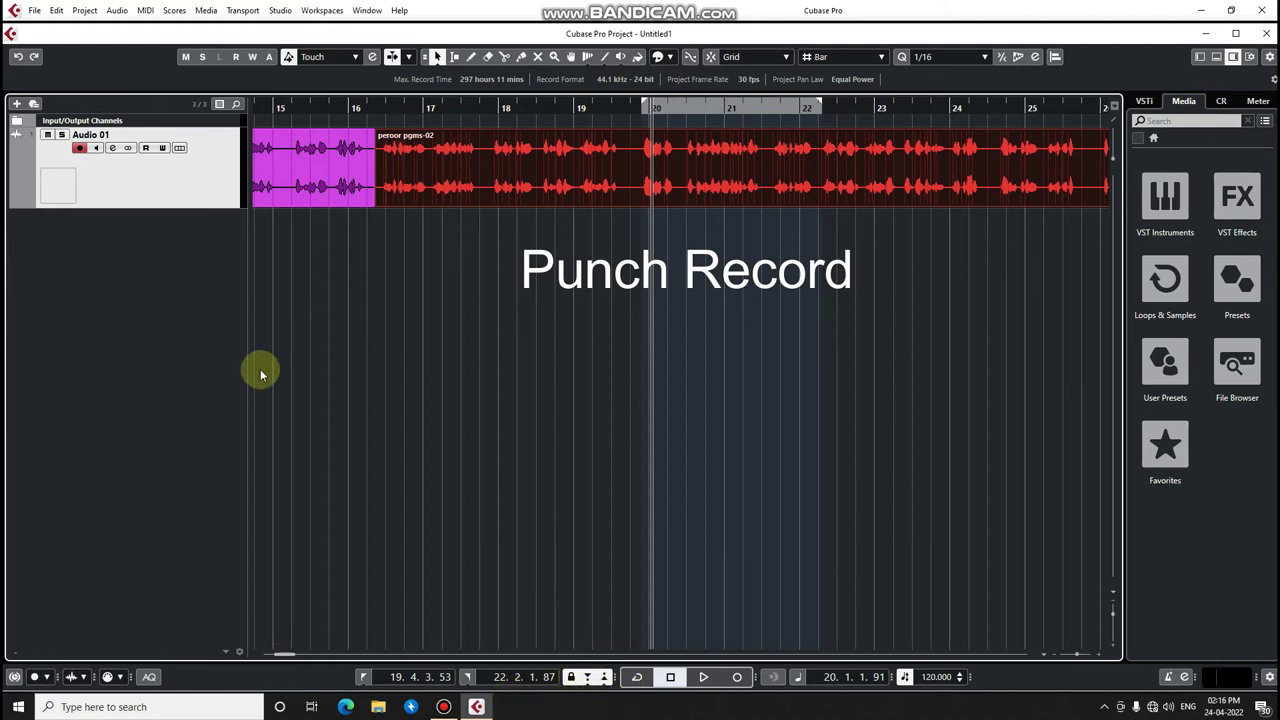
Step: Play from about bar 19 until past the right locator to punch-record over the range in the red event, and stop playback
click(568, 105)
key(space)
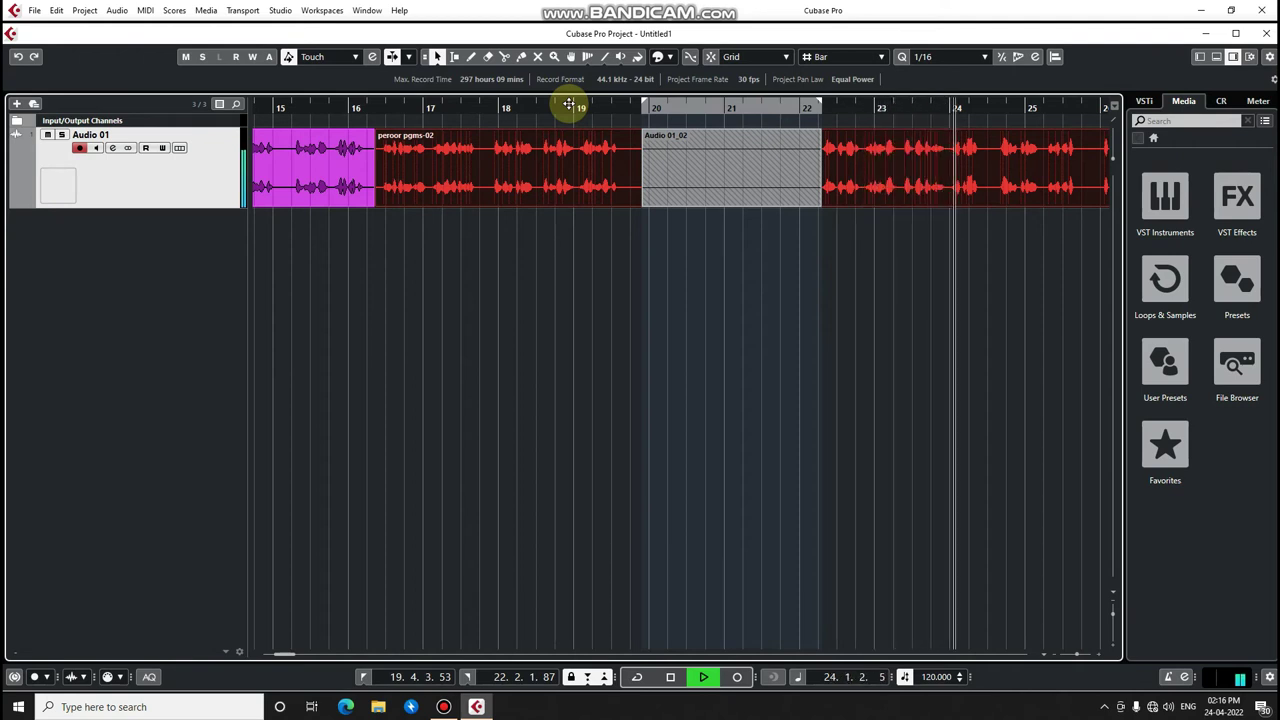
key(space)
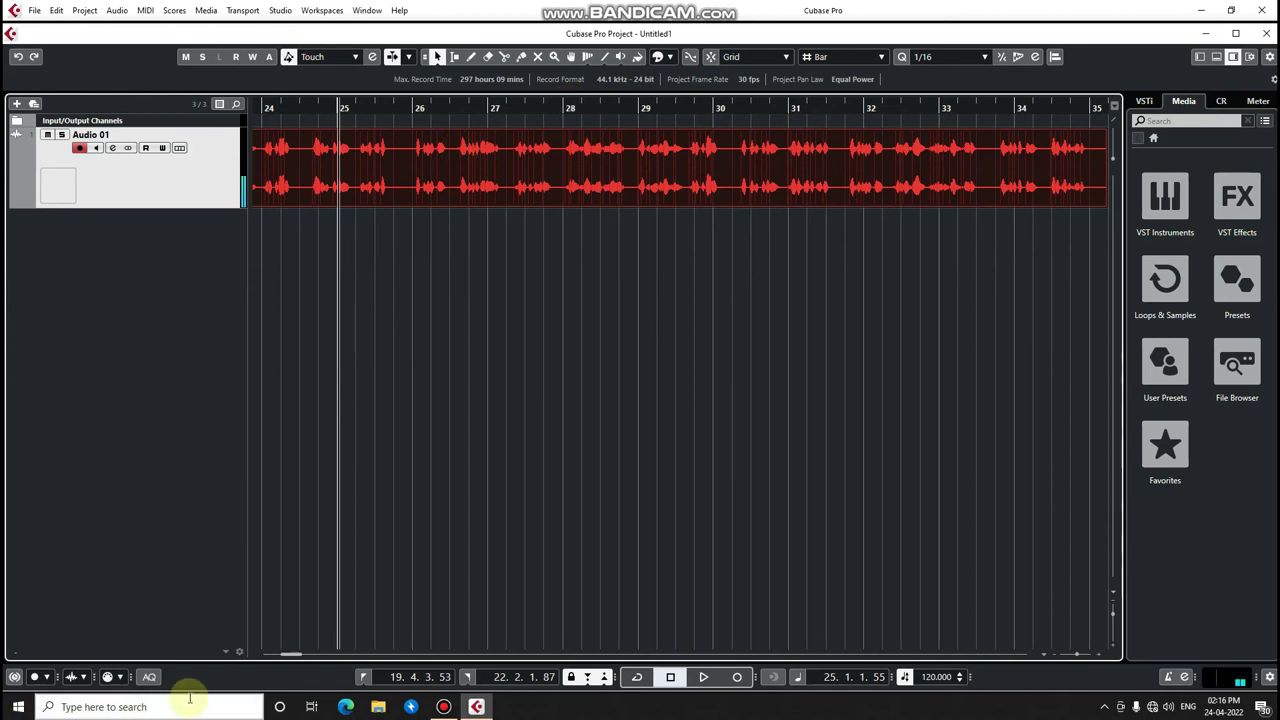
Step: Undo the punch recording made in the red event
key(g)
key(g)
key(g)
key(g)
key(g)
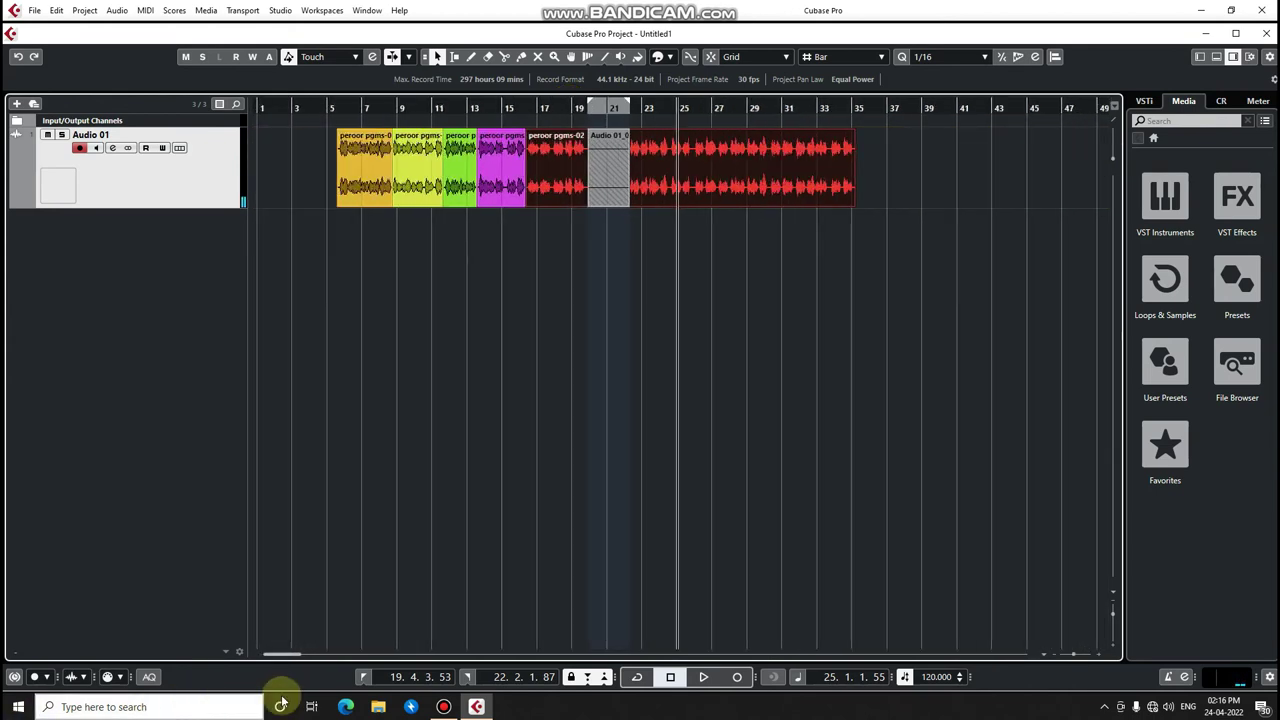
key(ctrl+z)
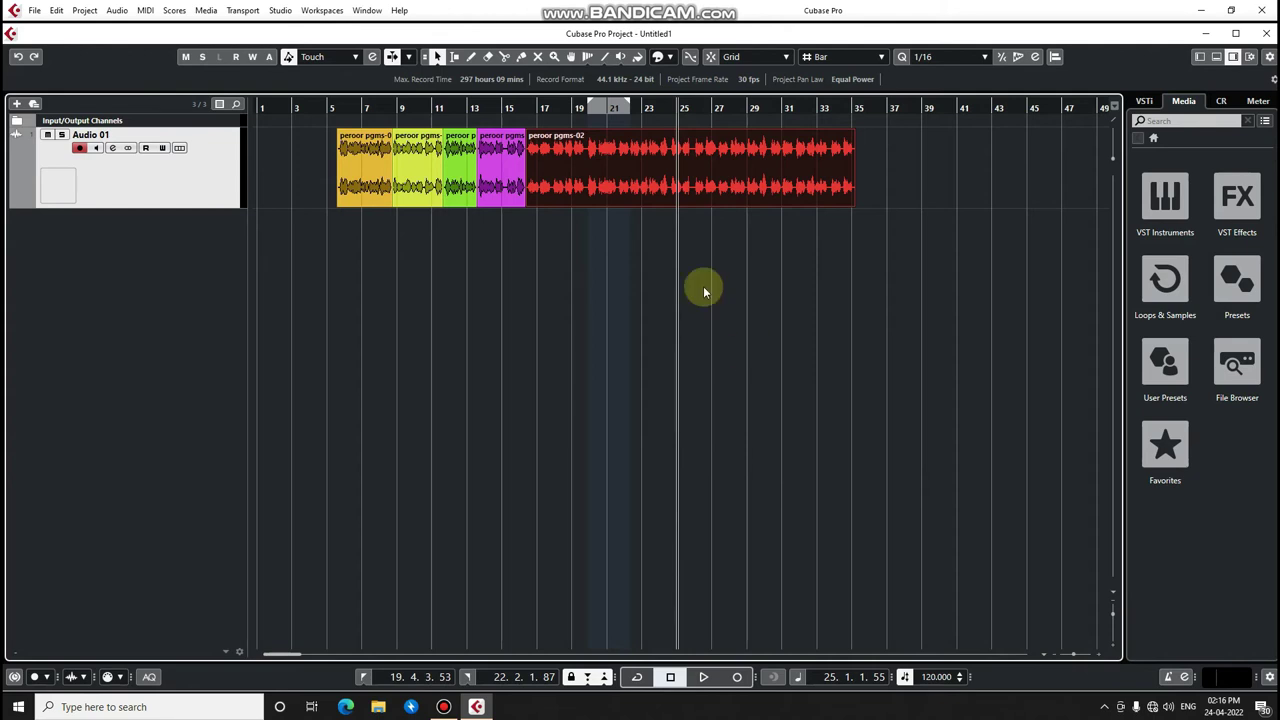
Step: Cycle the Object Selection tool through its sizing modes, ending on Normal Sizing
click(626, 192)
click(893, 252)
key(1)
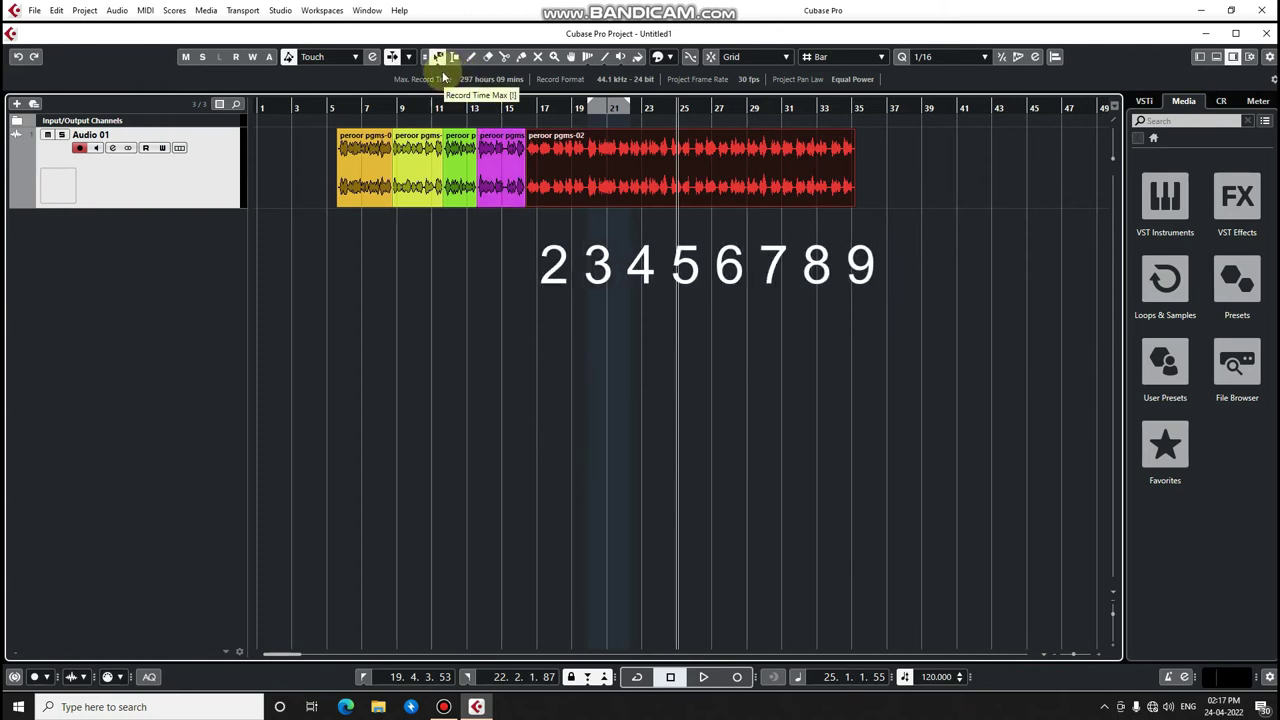
key(1)
key(1)
key(1)
key(1)
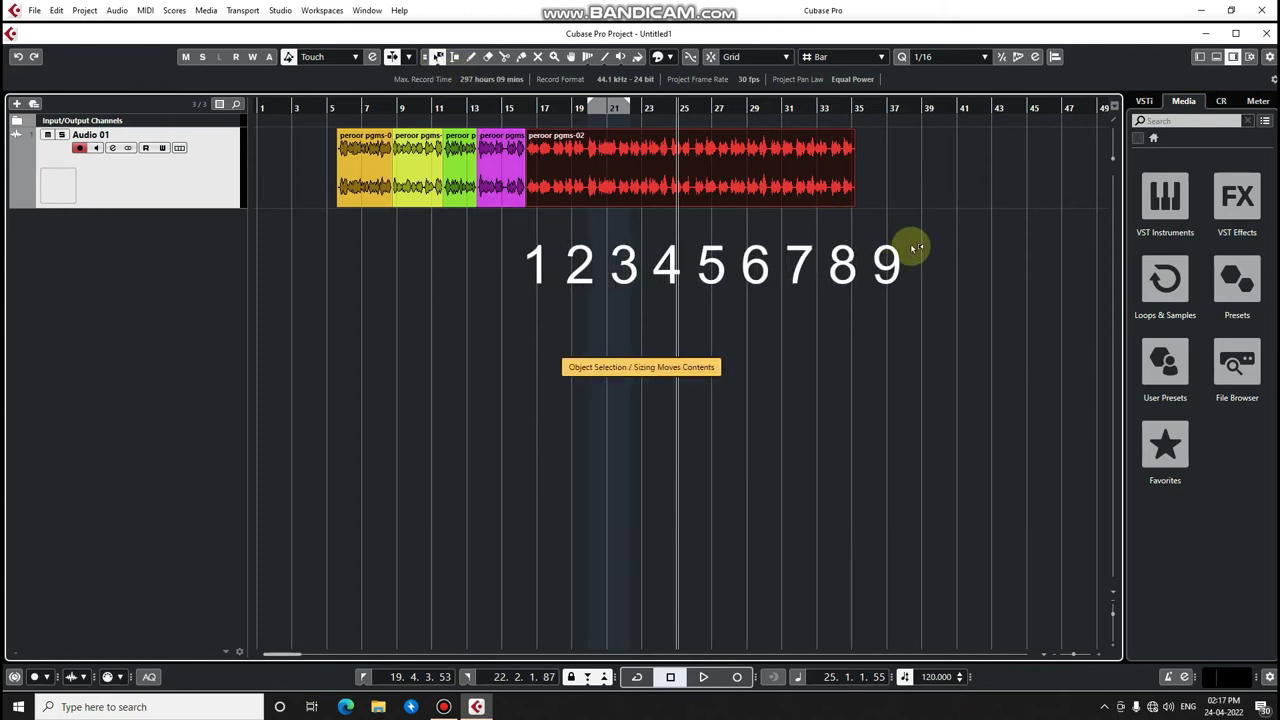
key(1)
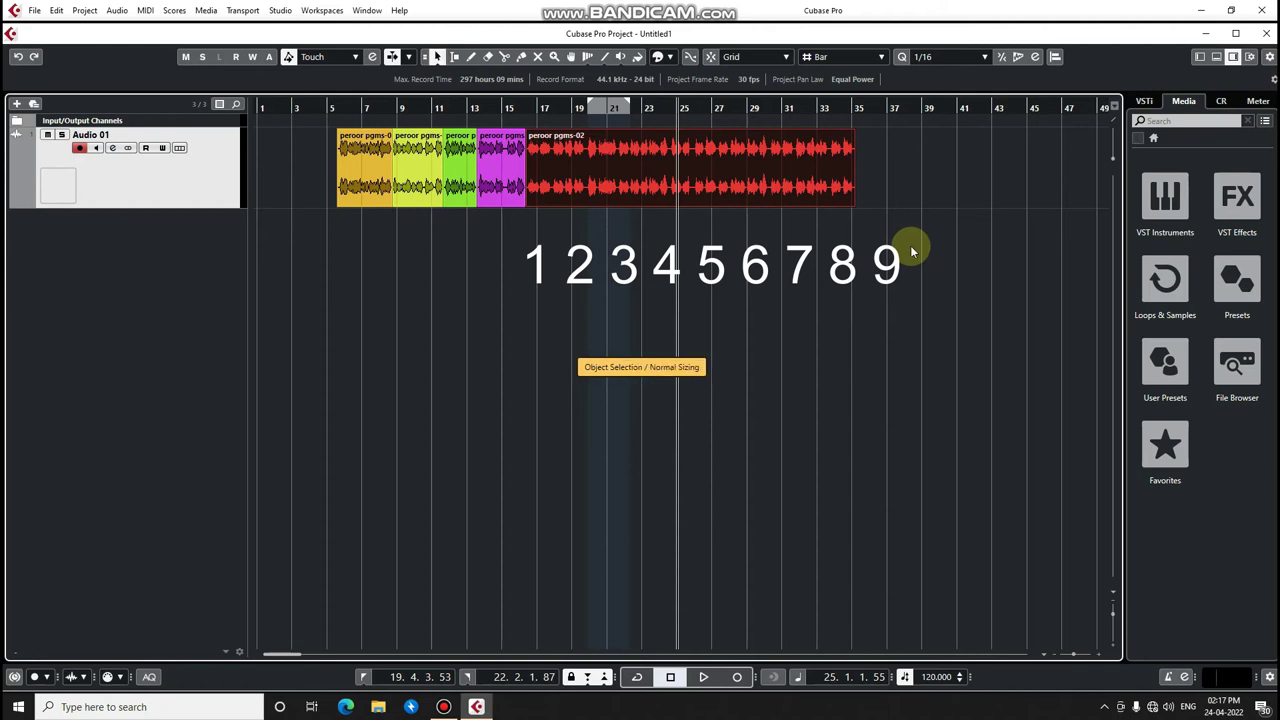
Step: Switch through the Range Selection, Split, Glue, Erase and Zoom tools in turn
key(2)
key(3)
key(4)
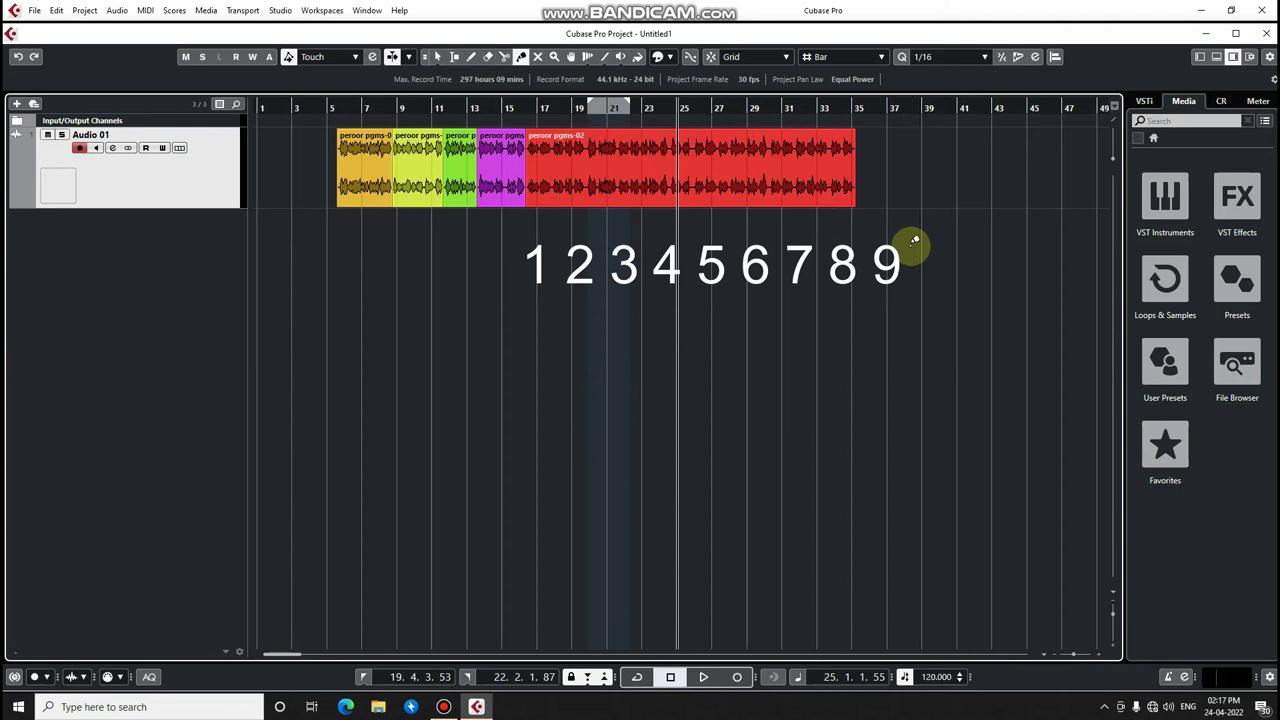
key(5)
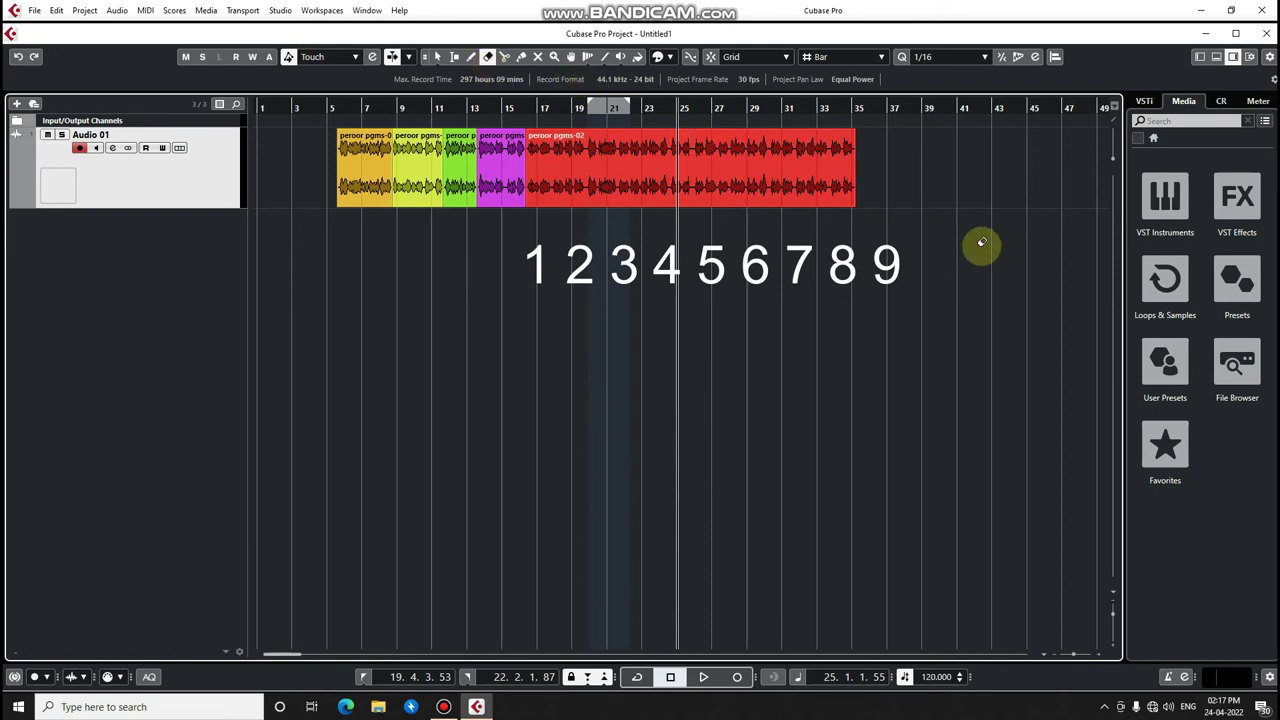
key(6)
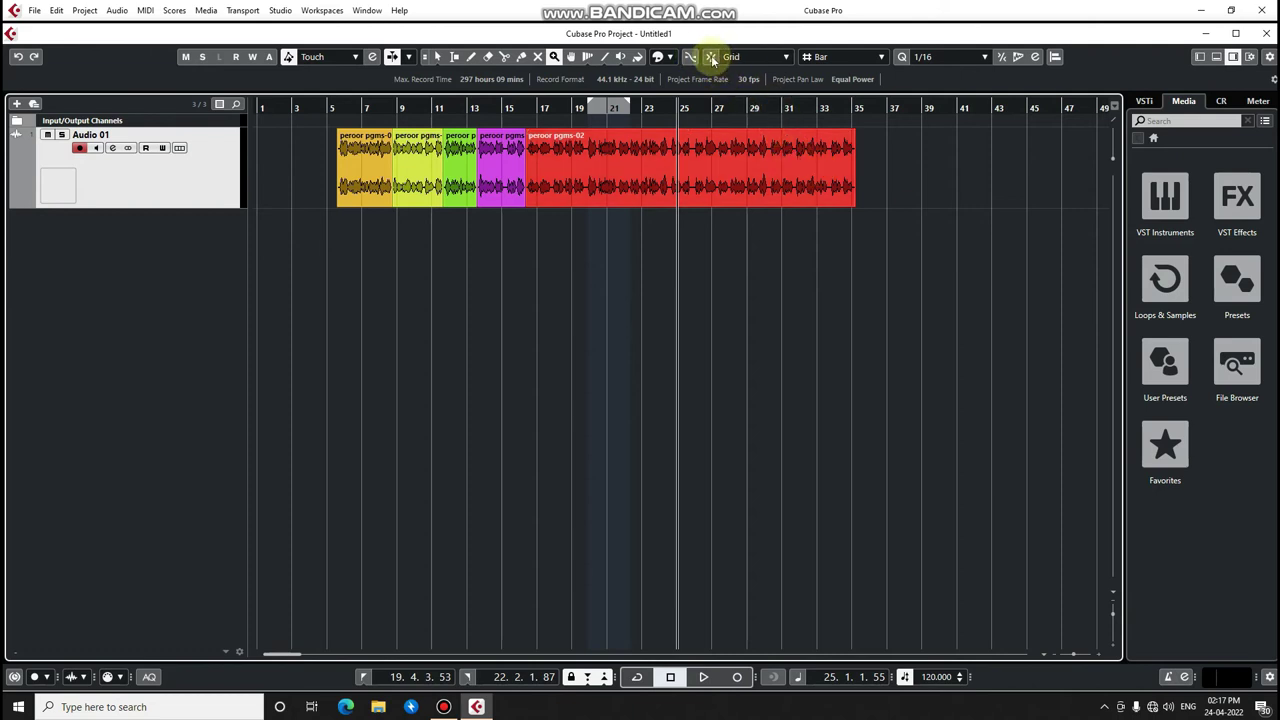
Step: Toggle Snap twice and turn off Auto-Scroll for the project
key(j)
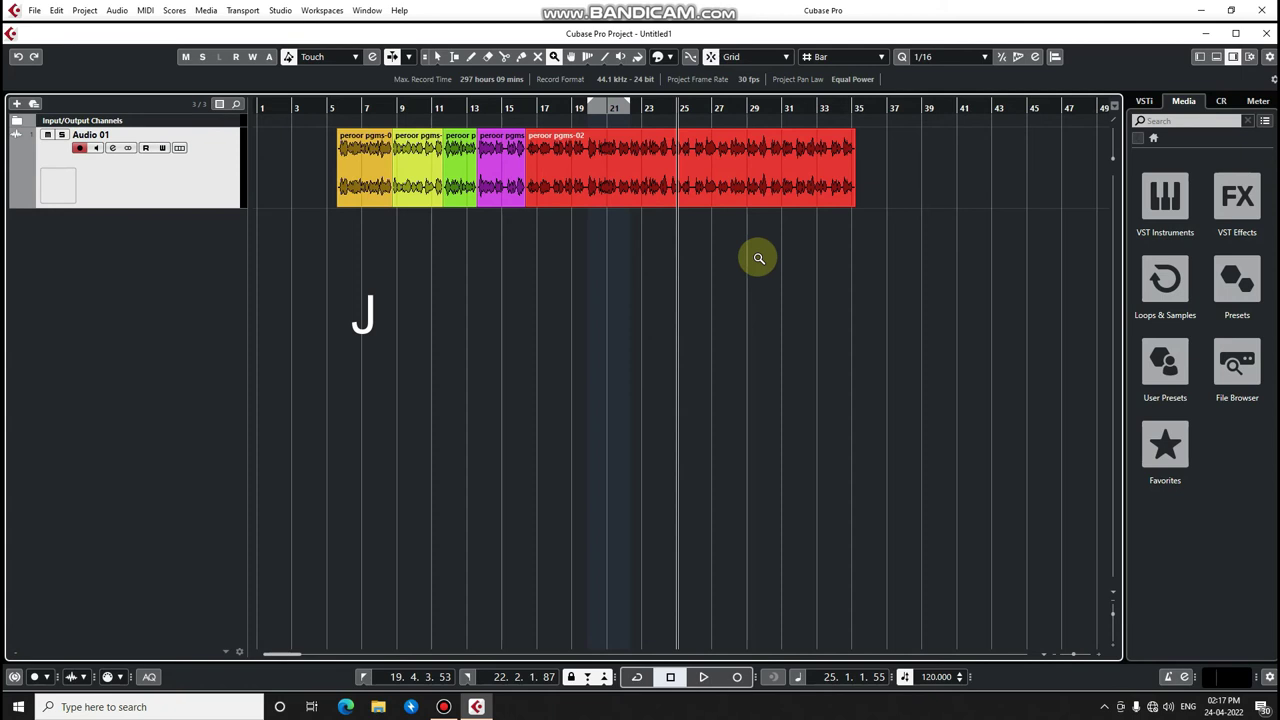
key(j)
click(538, 179)
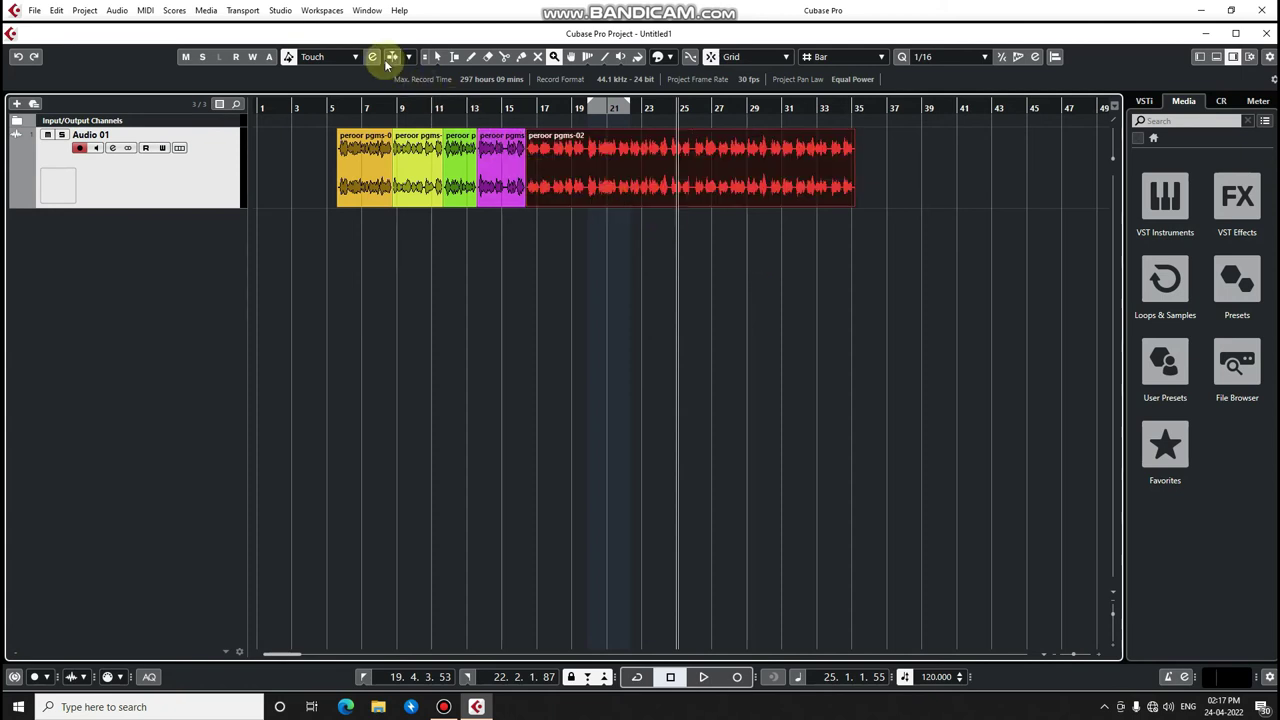
click(391, 57)
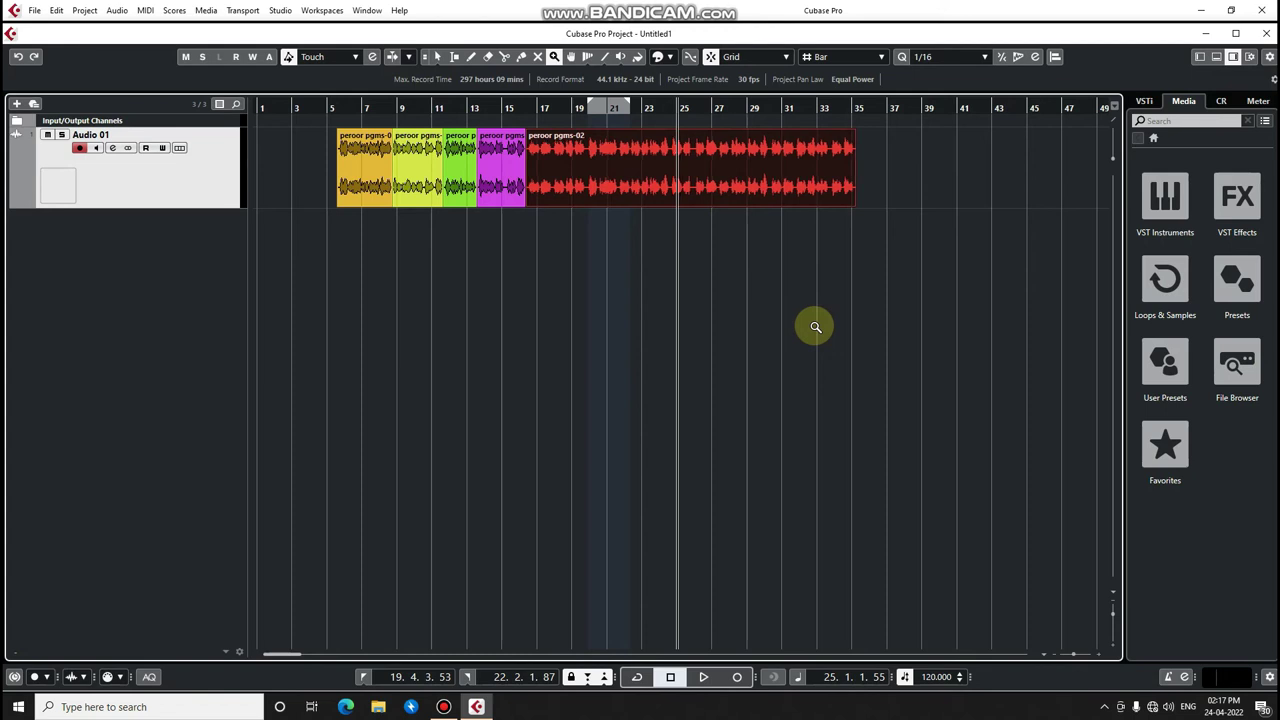
Step: Try to record from bar 36 with record enable turned off on Audio 01, and stop the transport
key(r)
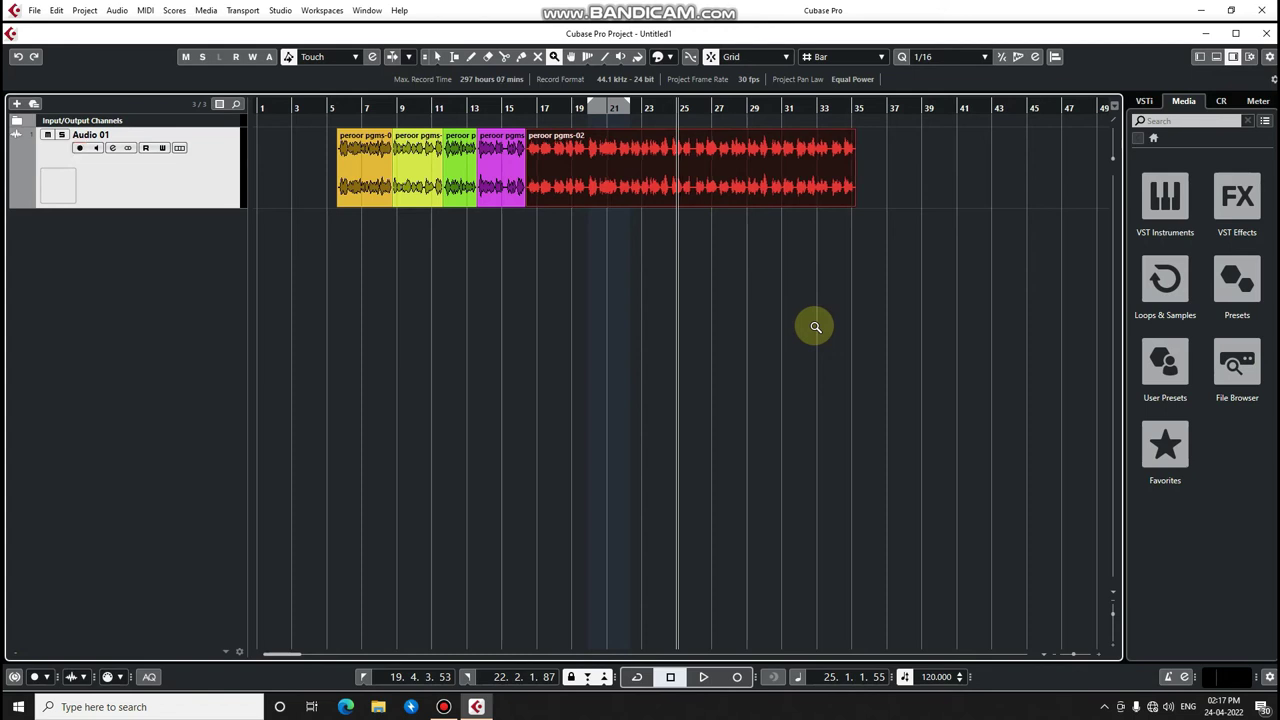
click(869, 104)
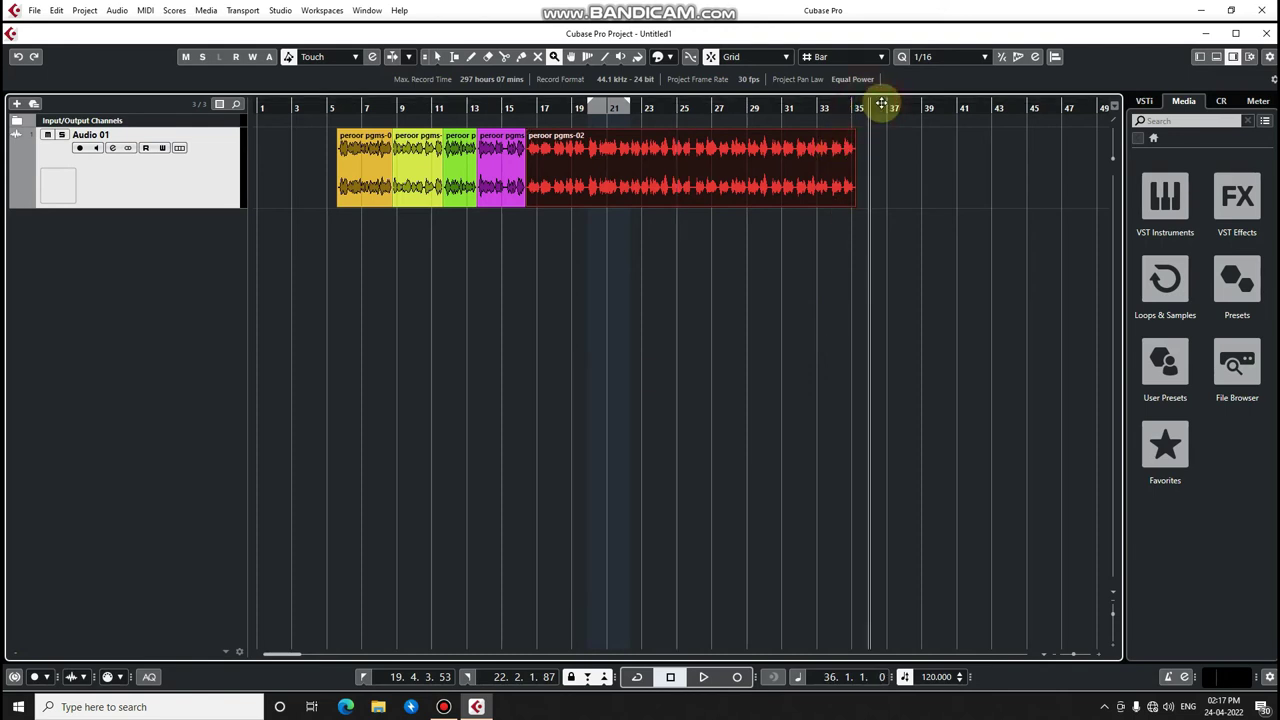
key(KP_Multiply)
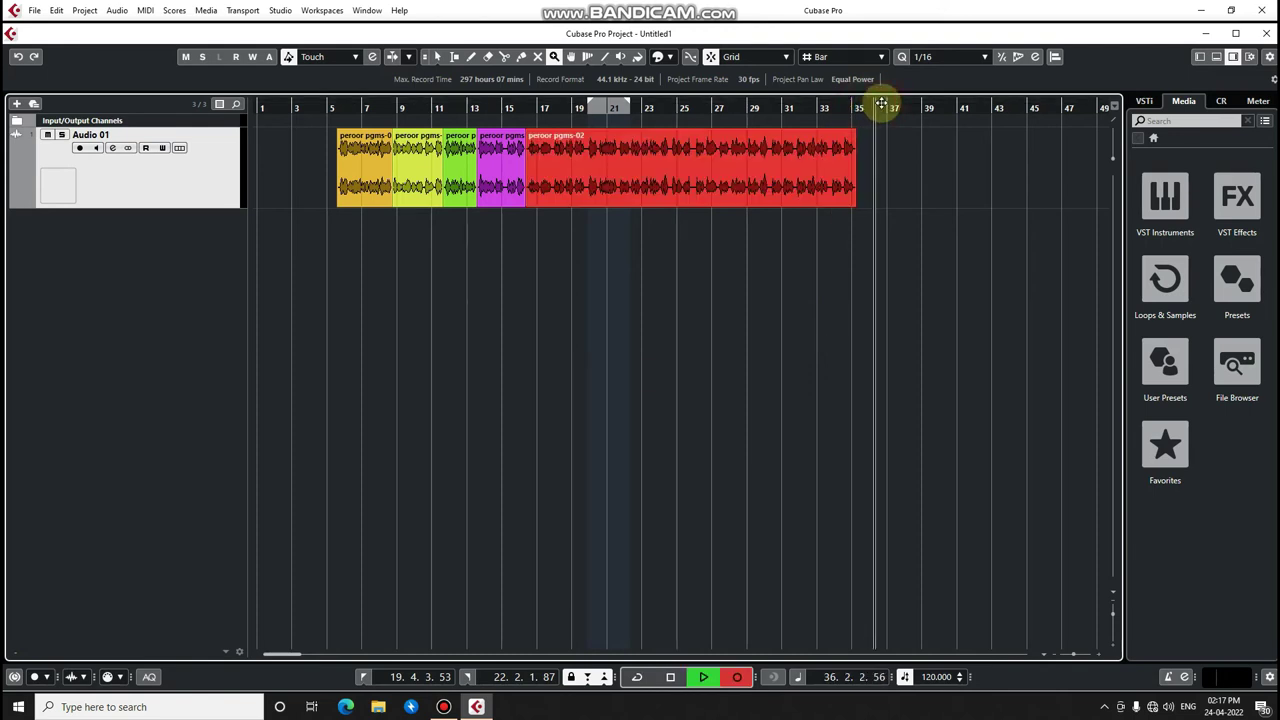
key(space)
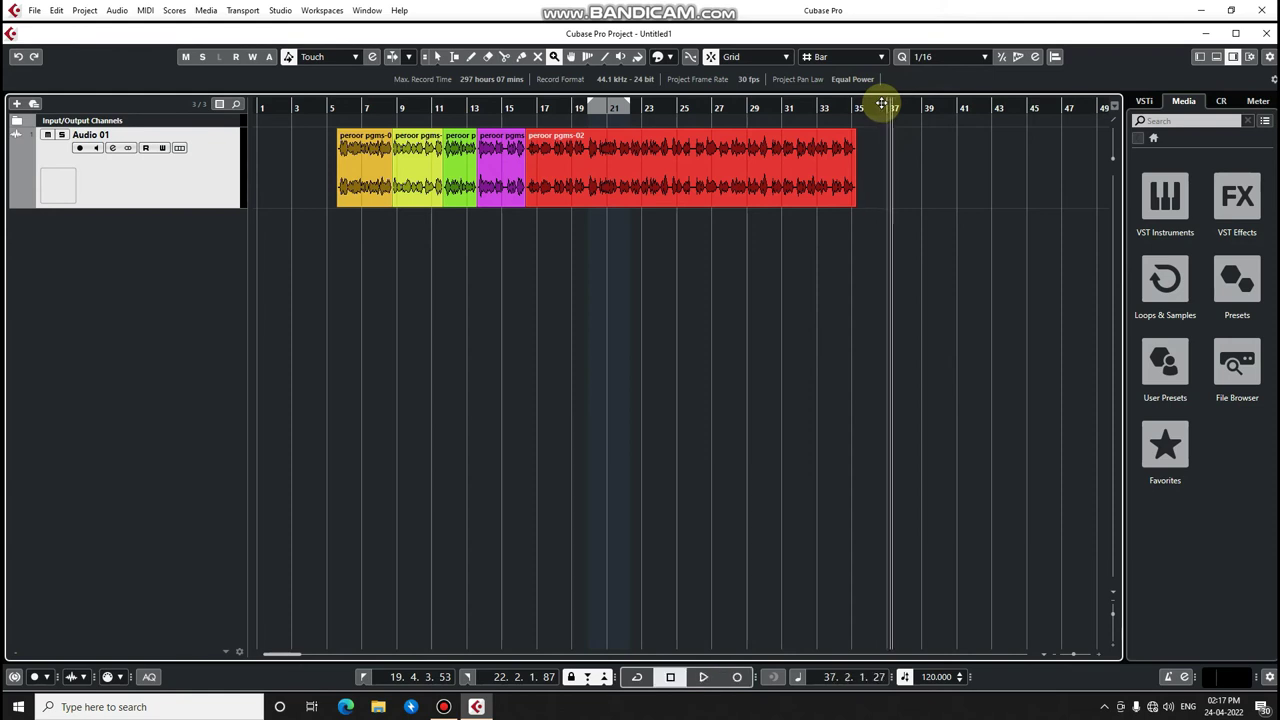
Step: Enable recording on Audio 01, record a short take from about bar 37, and stop the transport
key(r)
key(KP_Multiply)
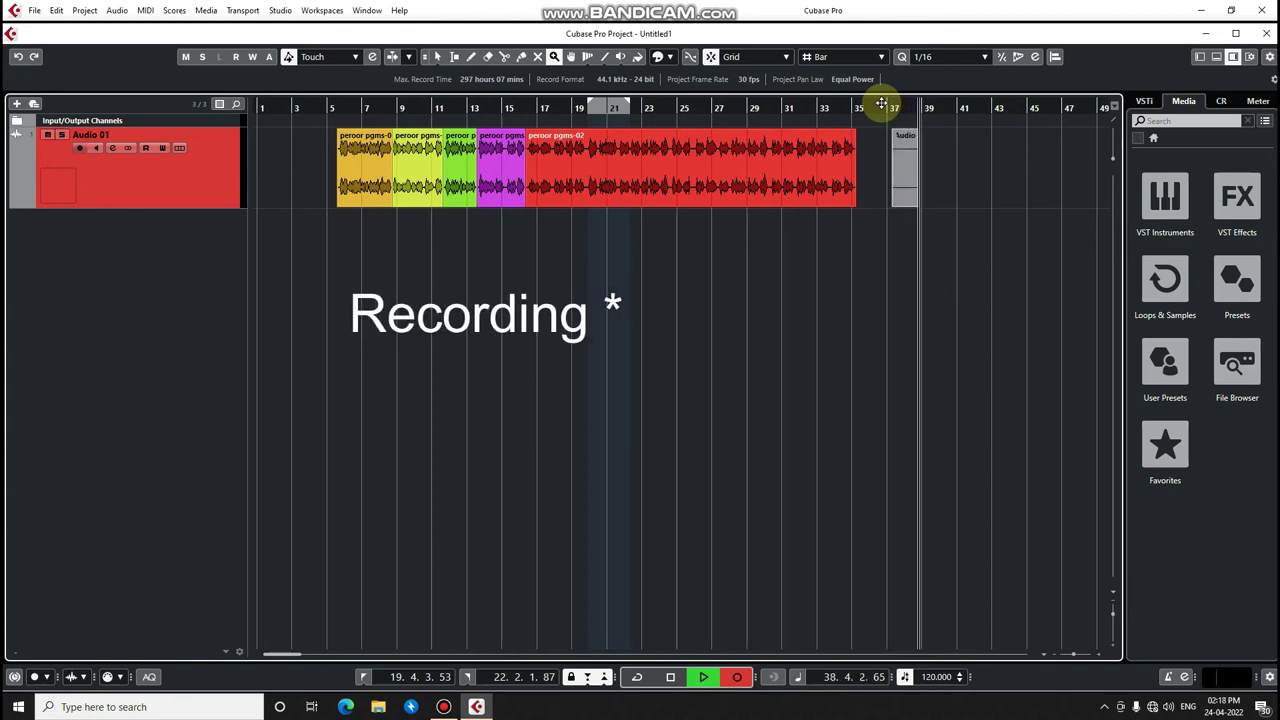
key(space)
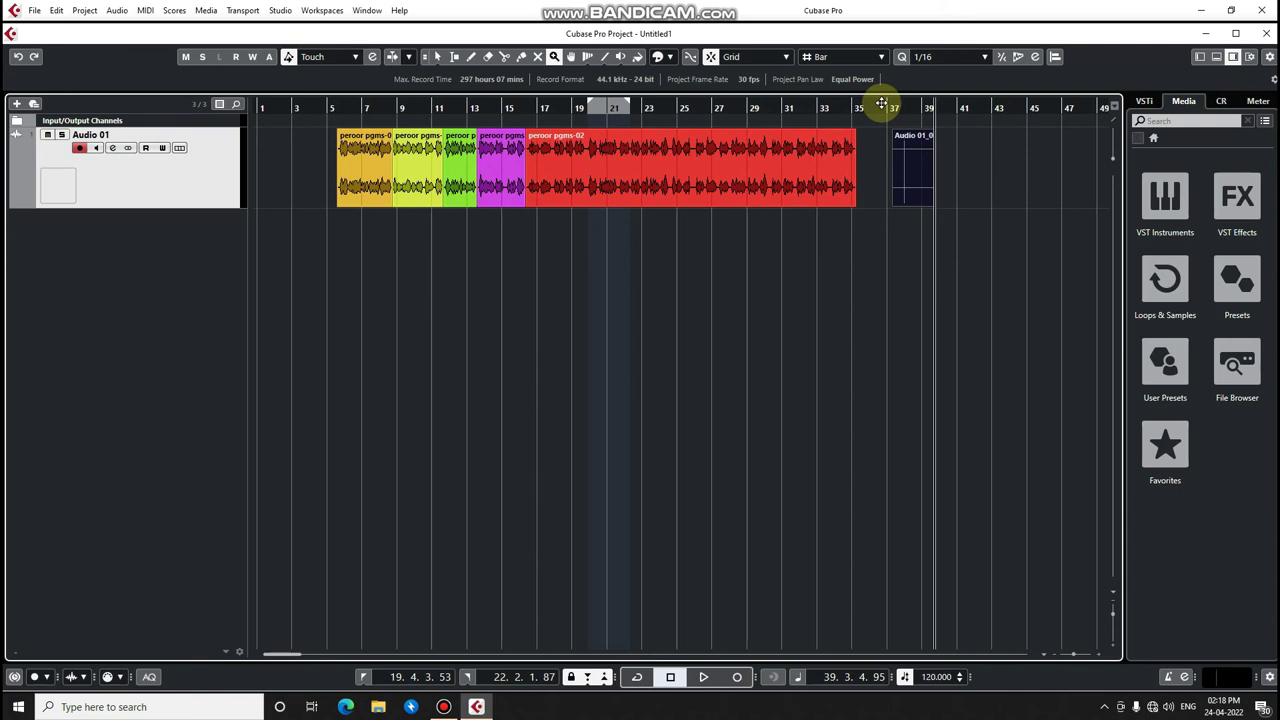
Step: Jump the project cursor to the left locator and move the left locator to bar 13
key(KP_1)
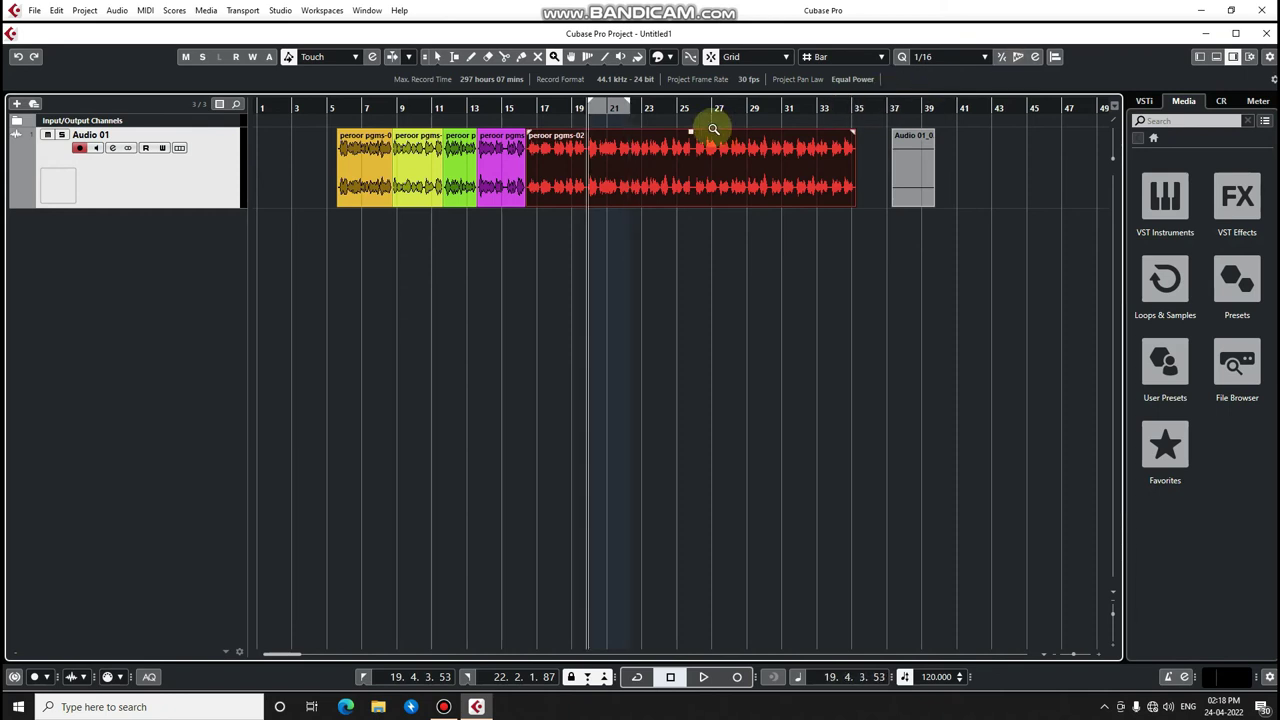
drag(592, 104, 468, 168)
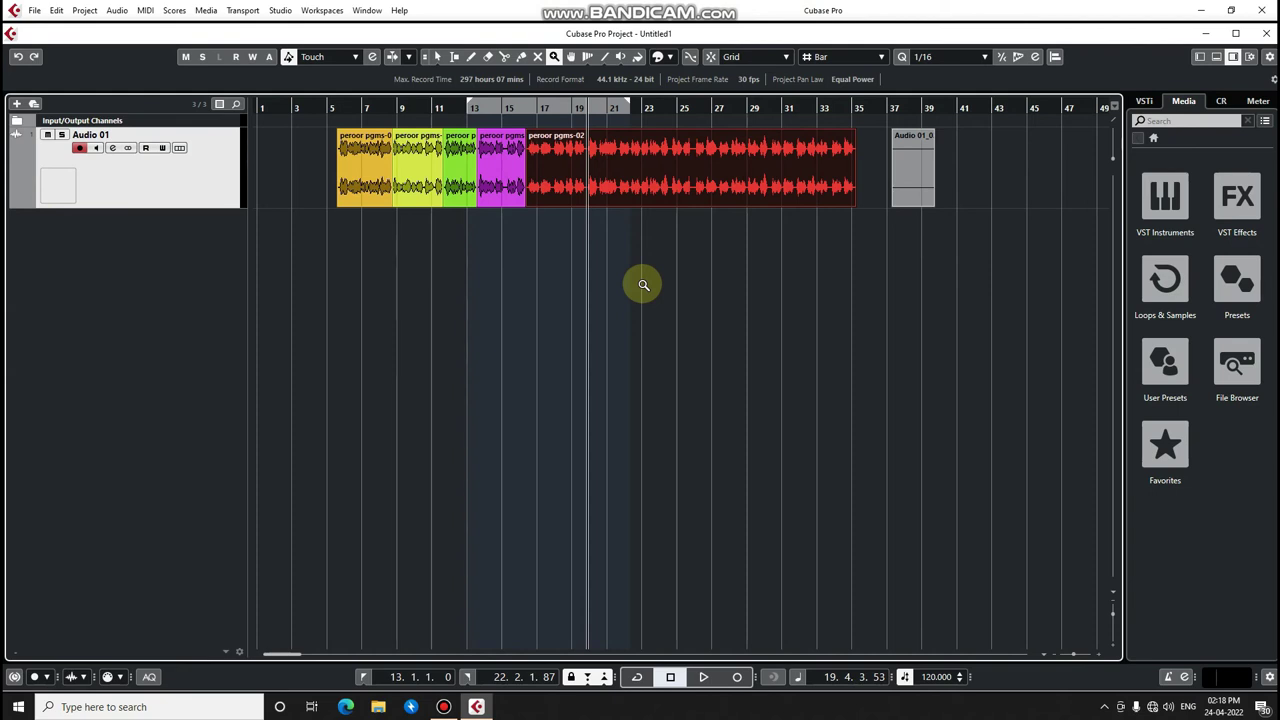
Step: Place the project cursor between bars 11 and 13, and jump it repeatedly between the left and right locators
click(447, 107)
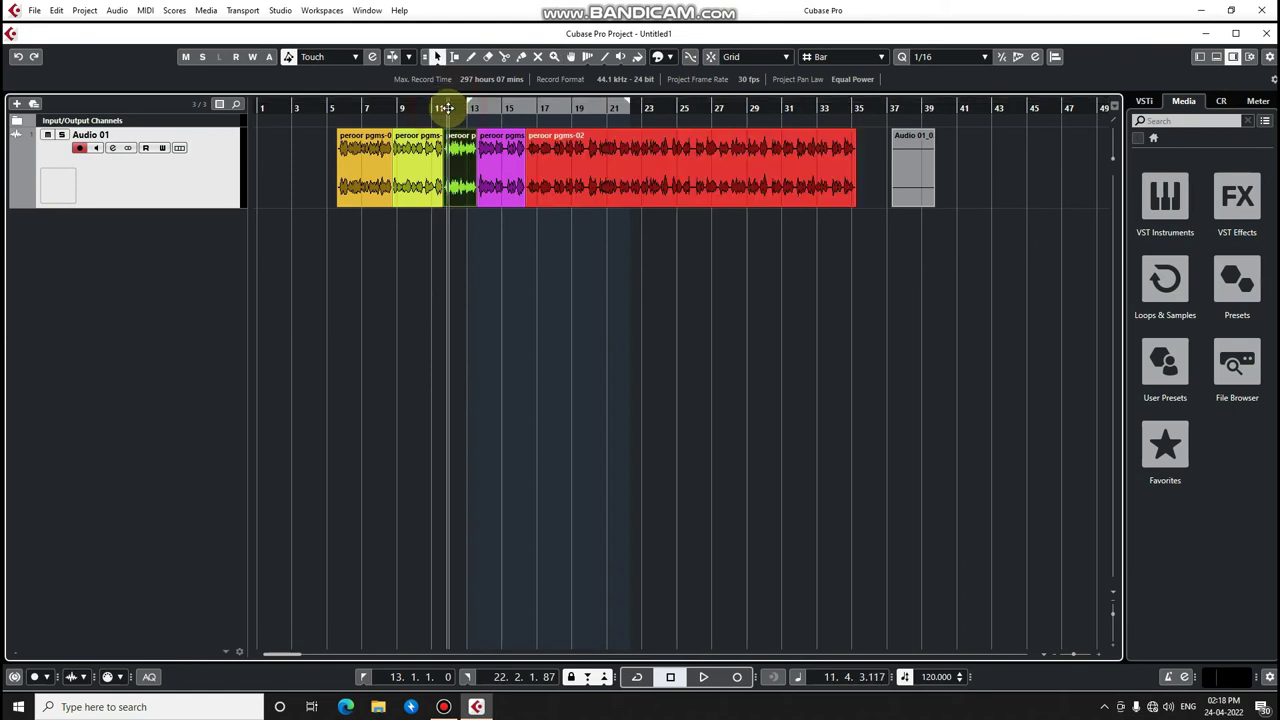
key(KP_1)
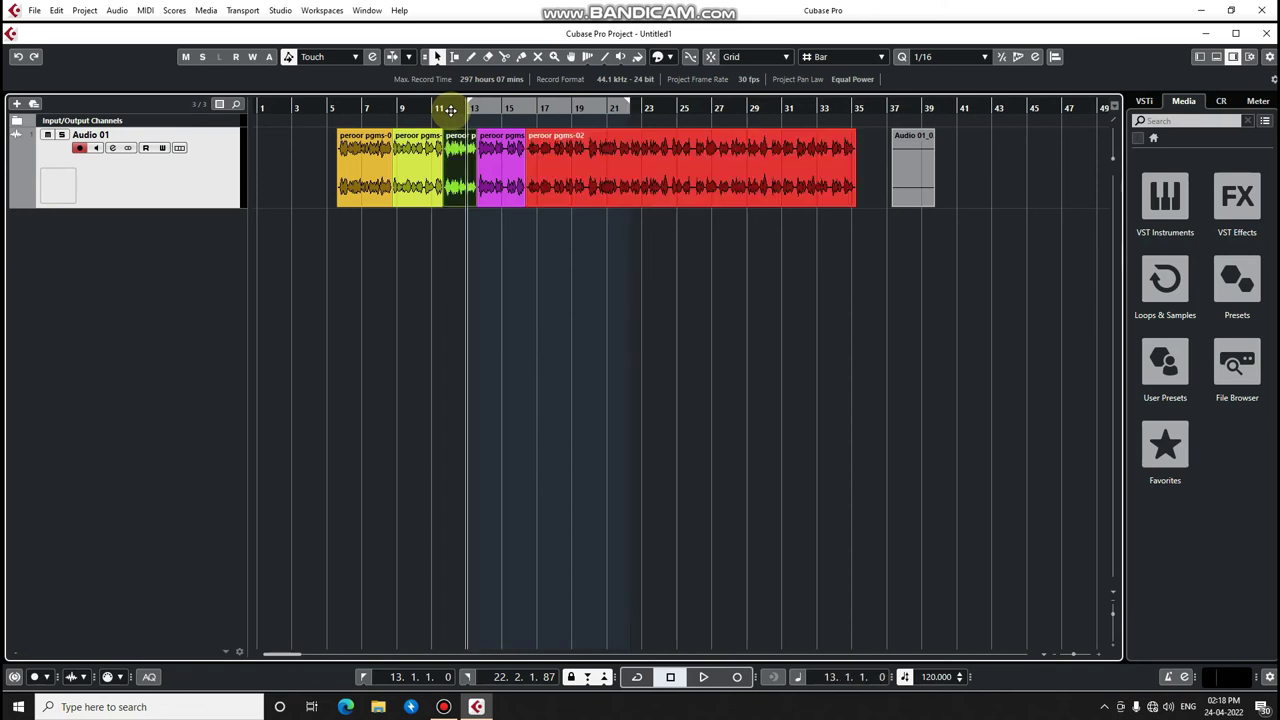
key(KP_2)
key(KP_1)
key(KP_2)
key(KP_1)
key(KP_2)
key(KP_1)
key(KP_2)
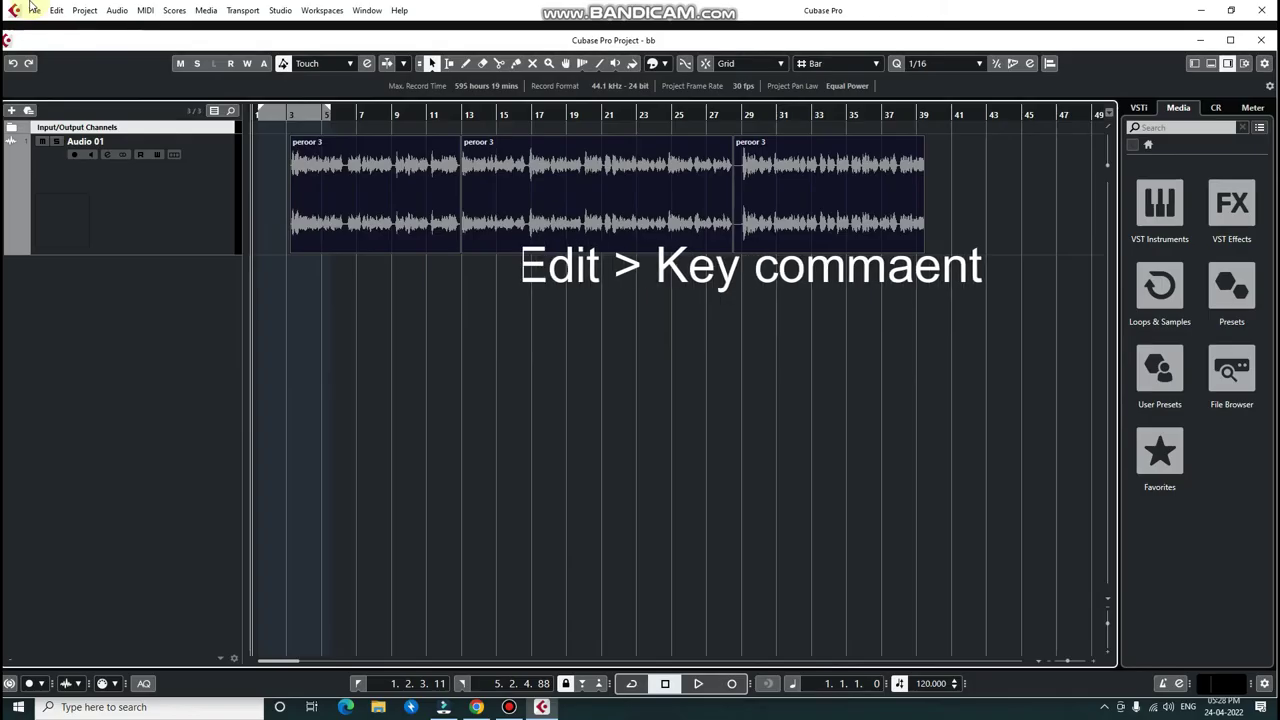
Step: Reassign the Shift+B key command to the Bounce Selection command in the Audio category and close the key command settings
click(55, 11)
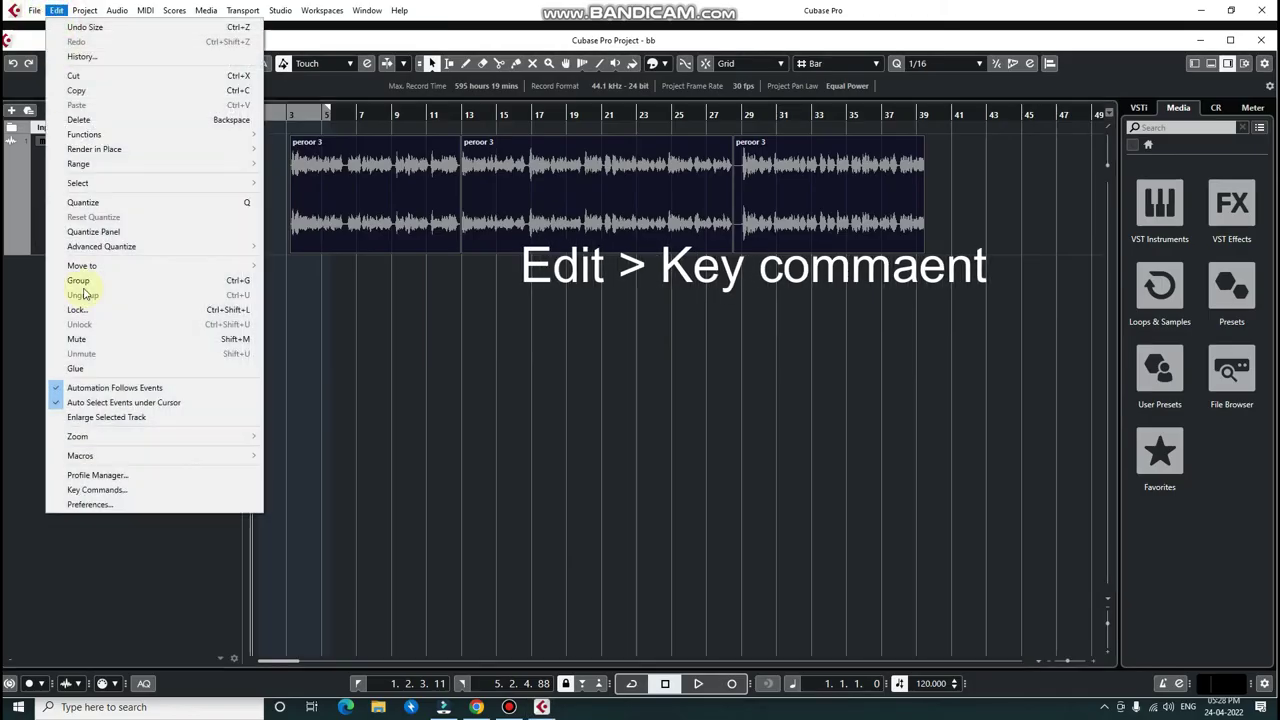
click(116, 491)
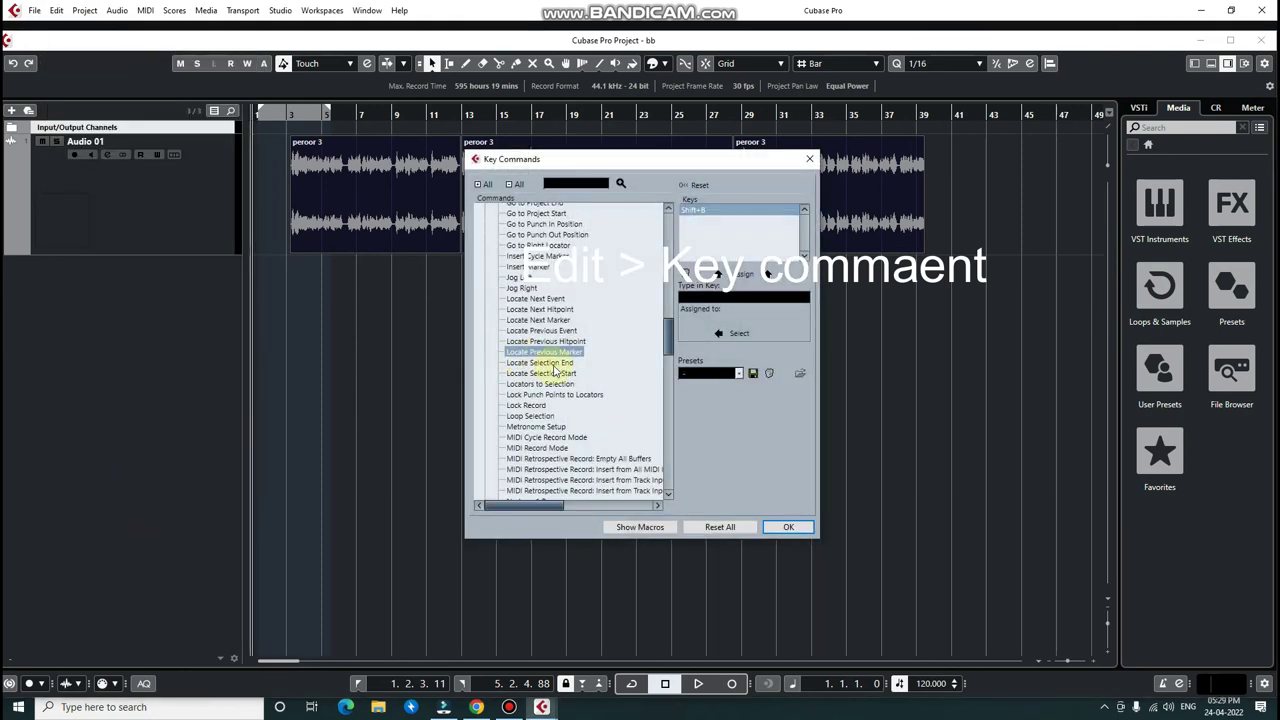
scroll(555, 370, up, 10)
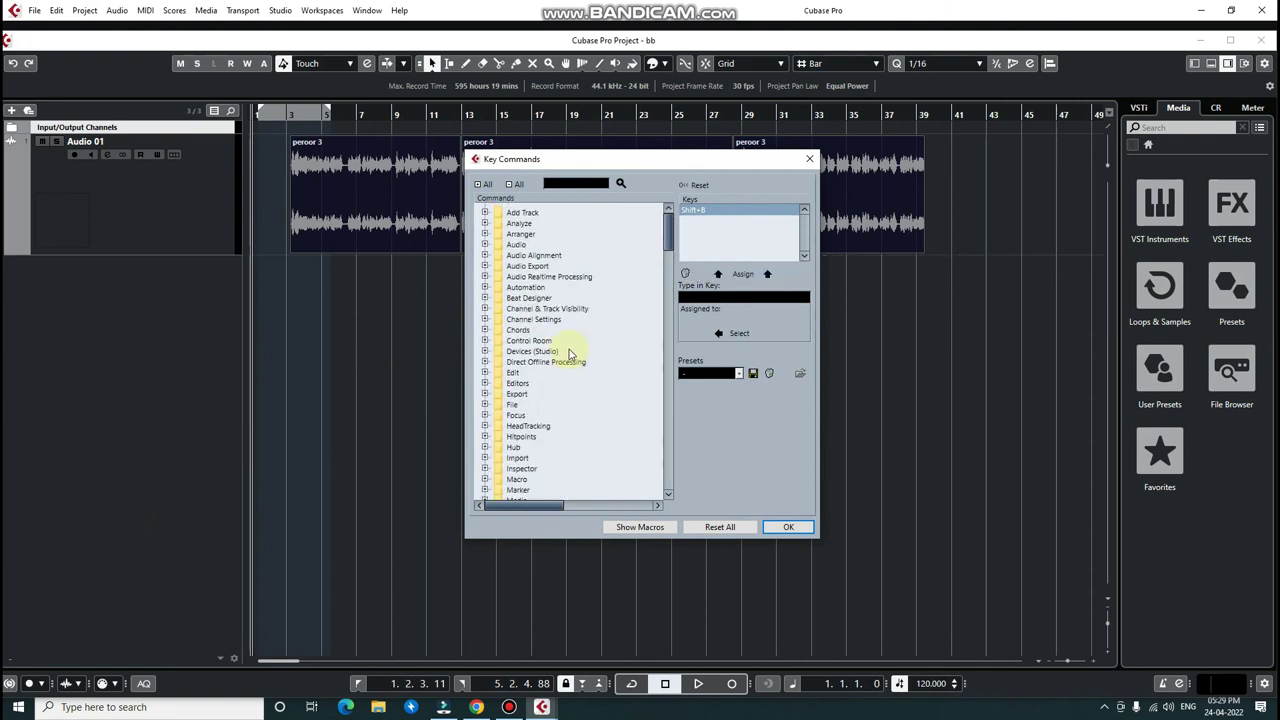
click(485, 245)
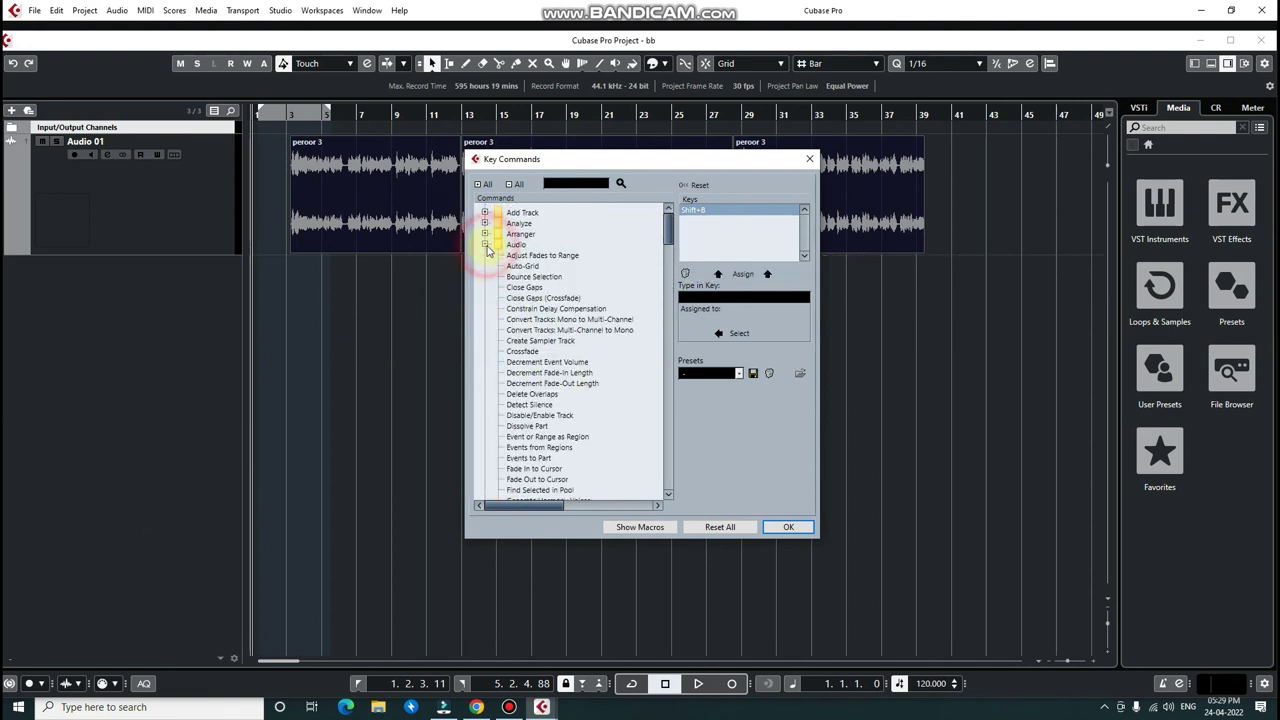
click(530, 276)
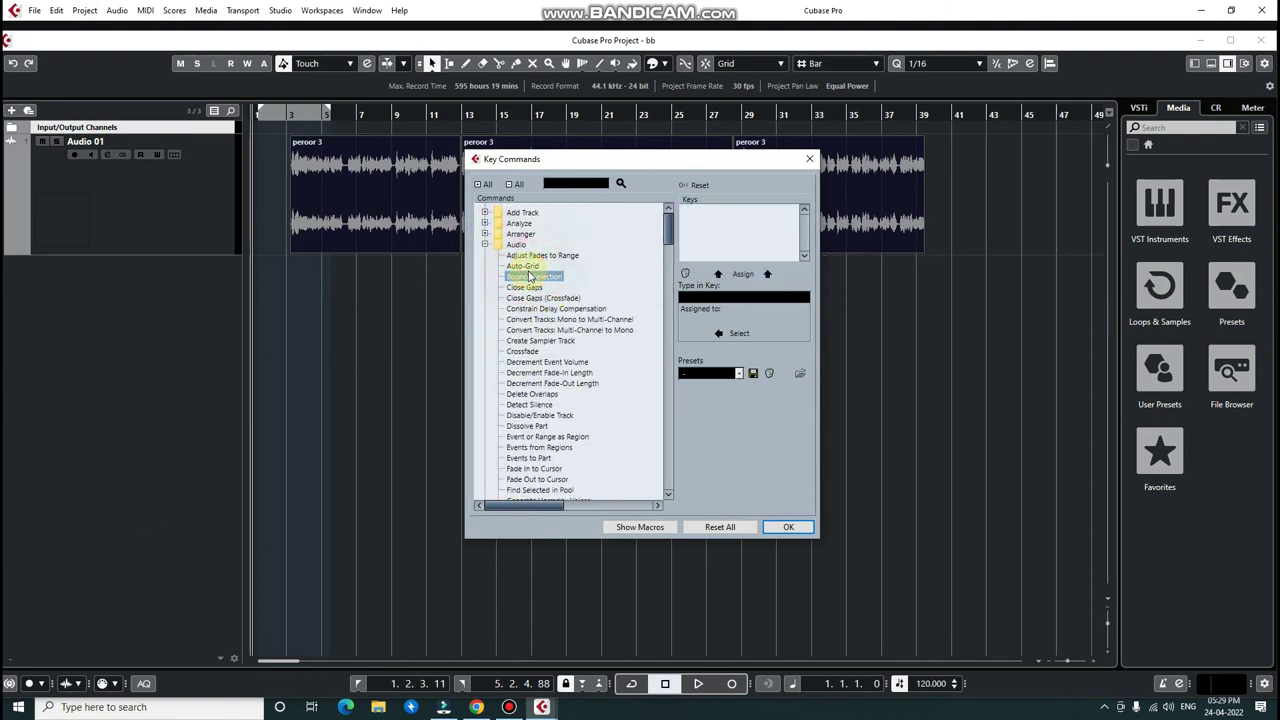
click(692, 299)
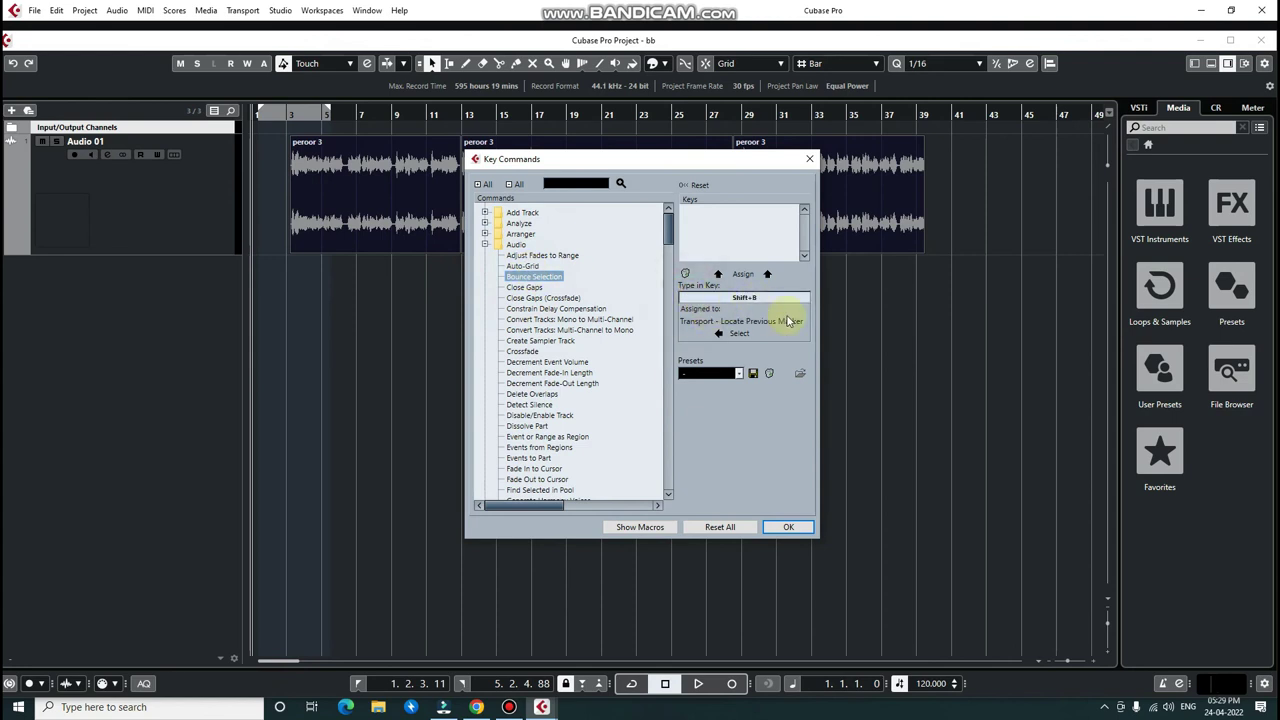
click(726, 280)
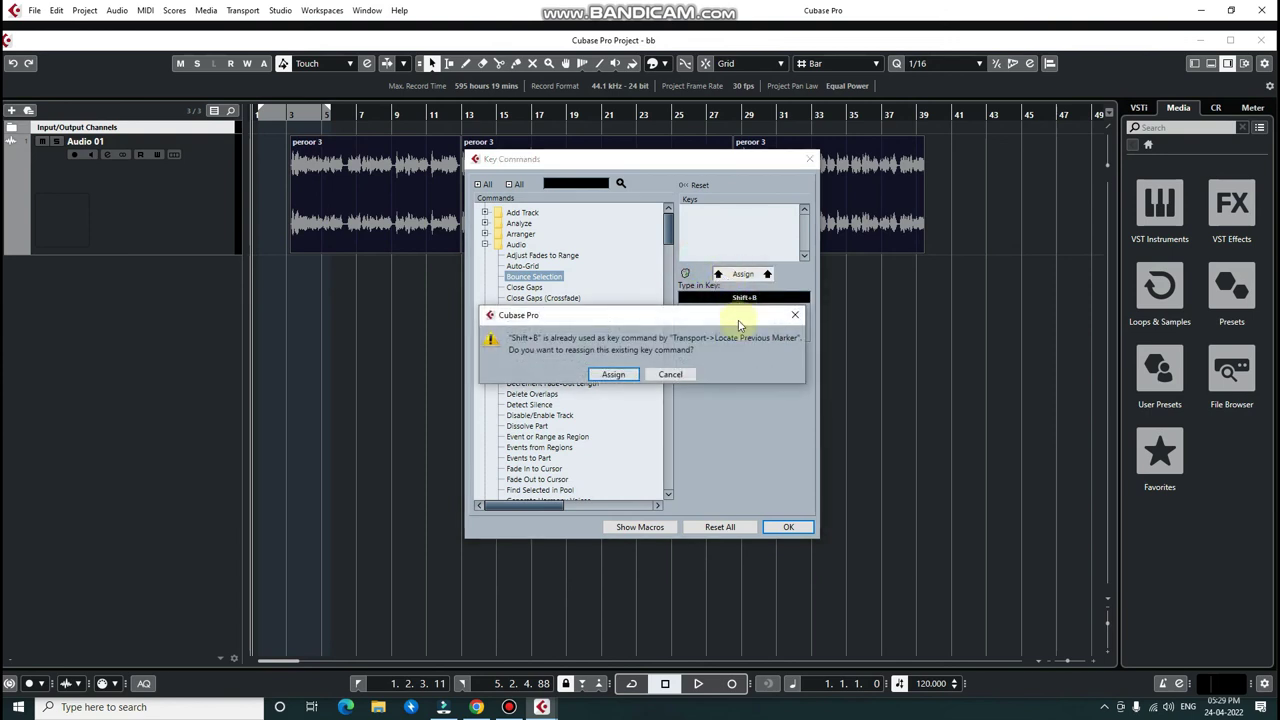
click(612, 371)
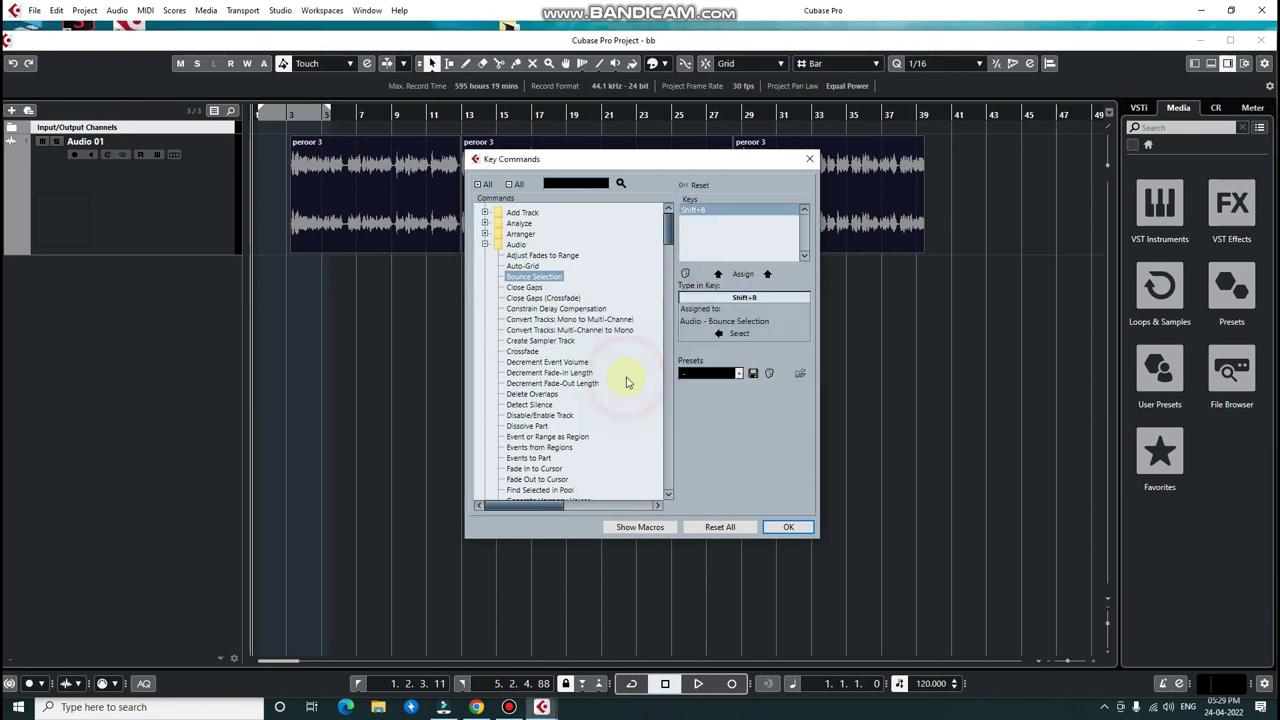
click(810, 158)
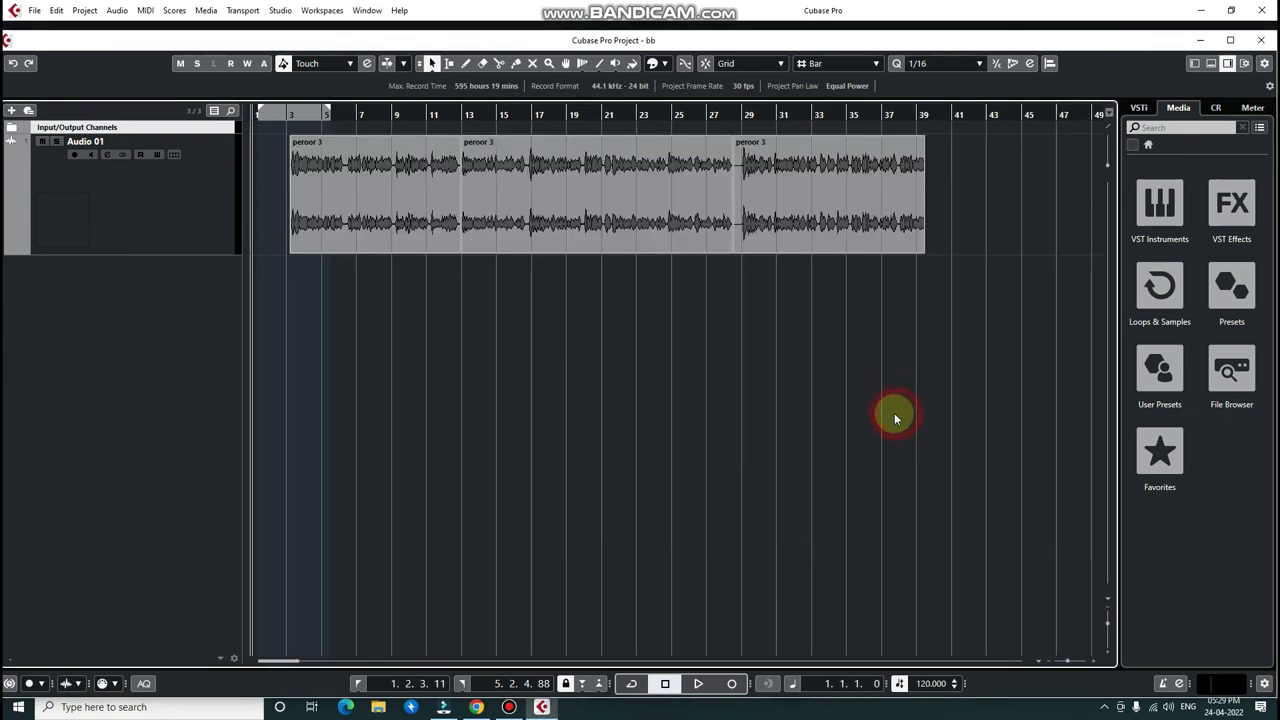
Step: Color the third audio event on Audio 01 orange and deselect it
click(814, 240)
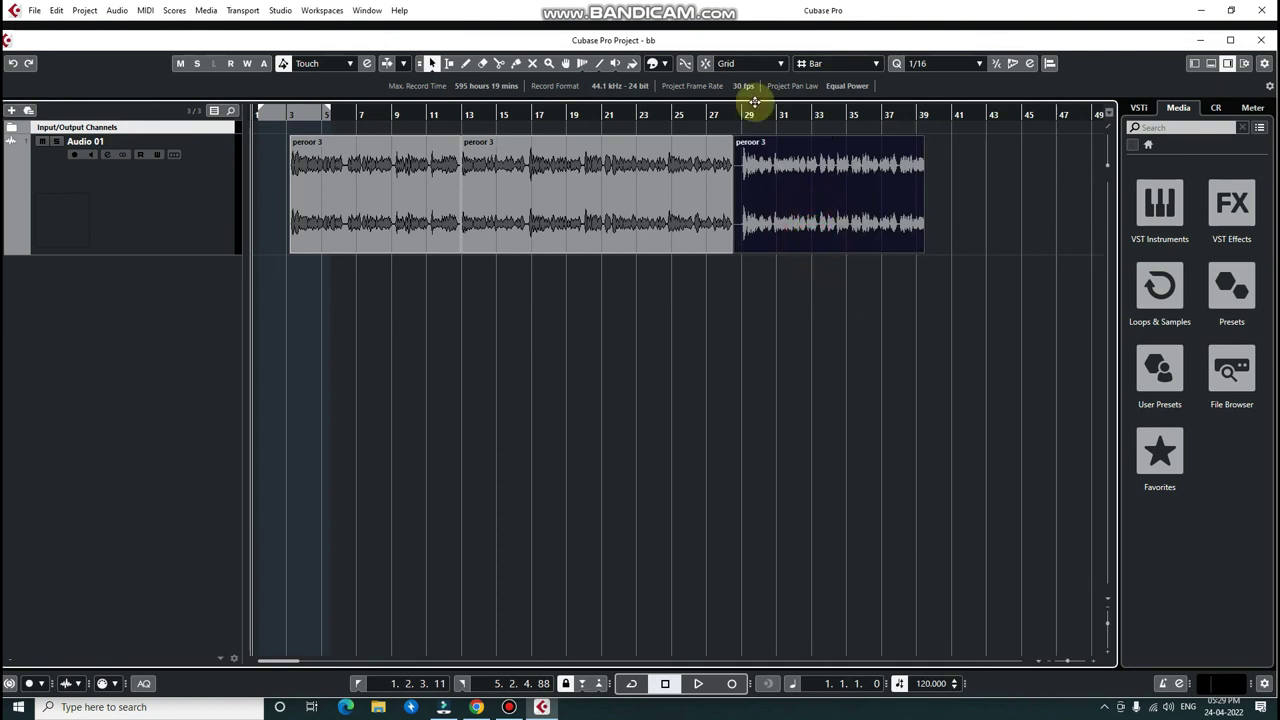
click(664, 66)
click(681, 102)
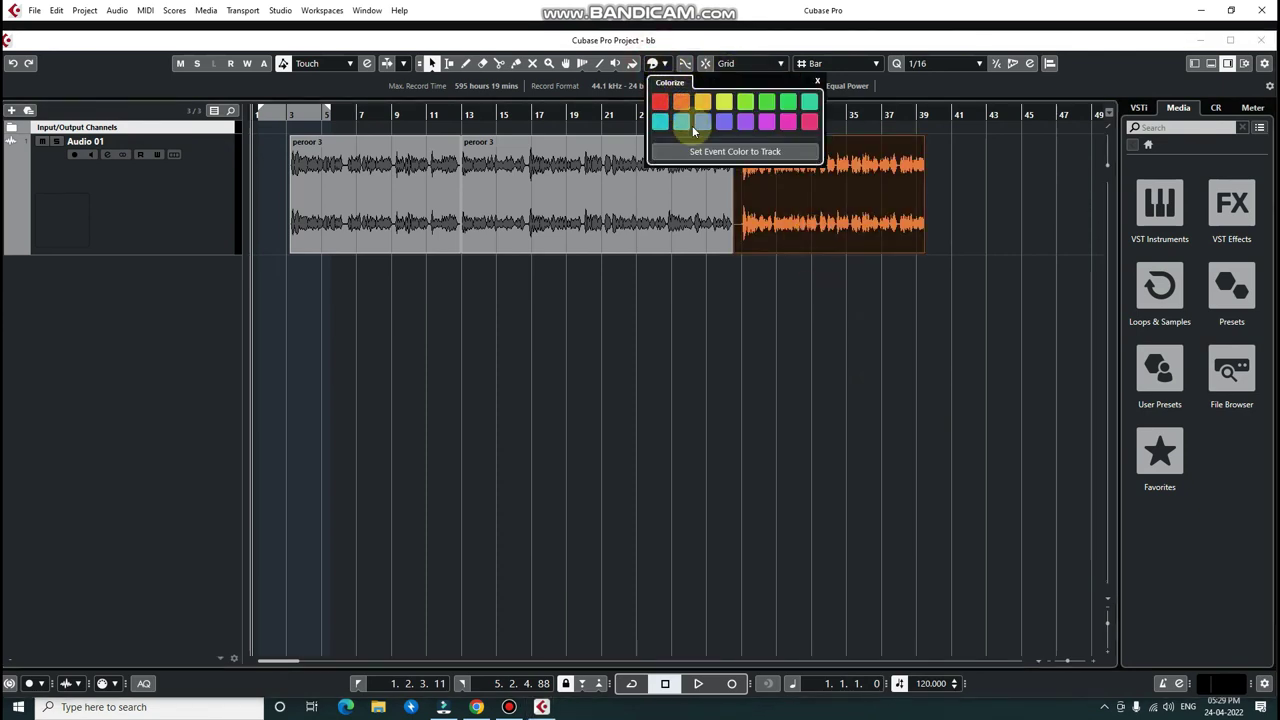
click(700, 331)
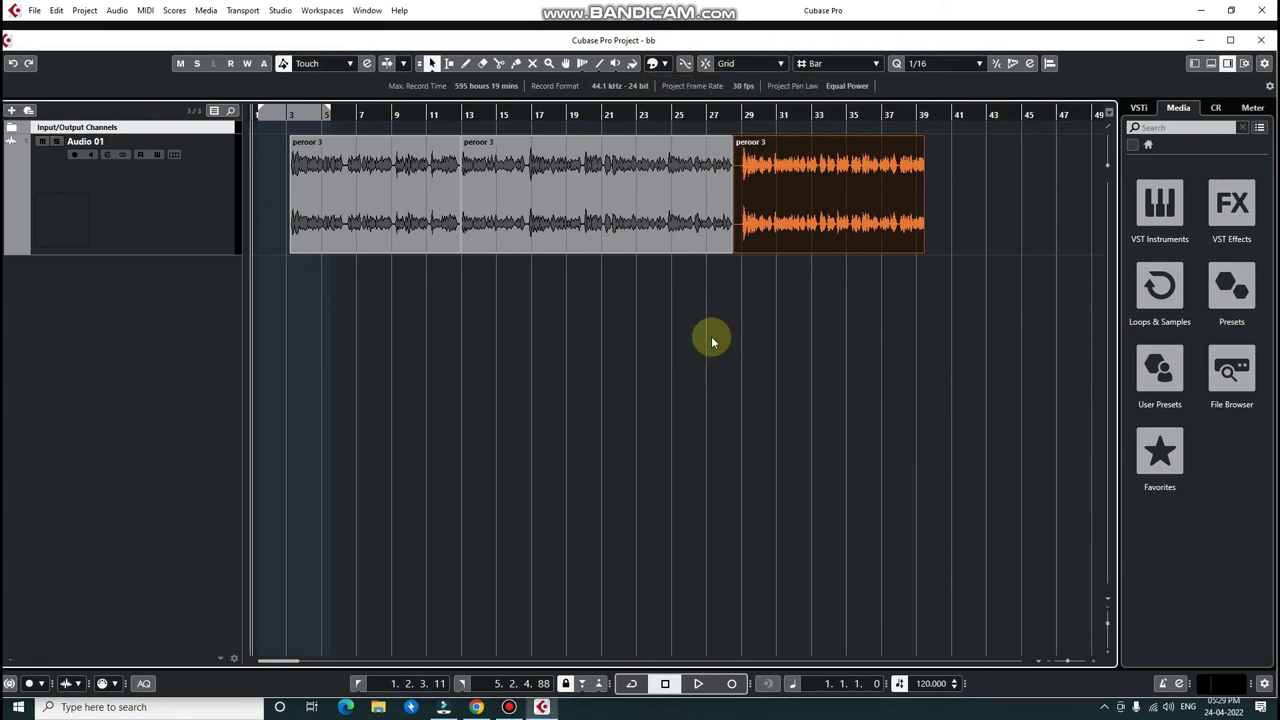
click(714, 341)
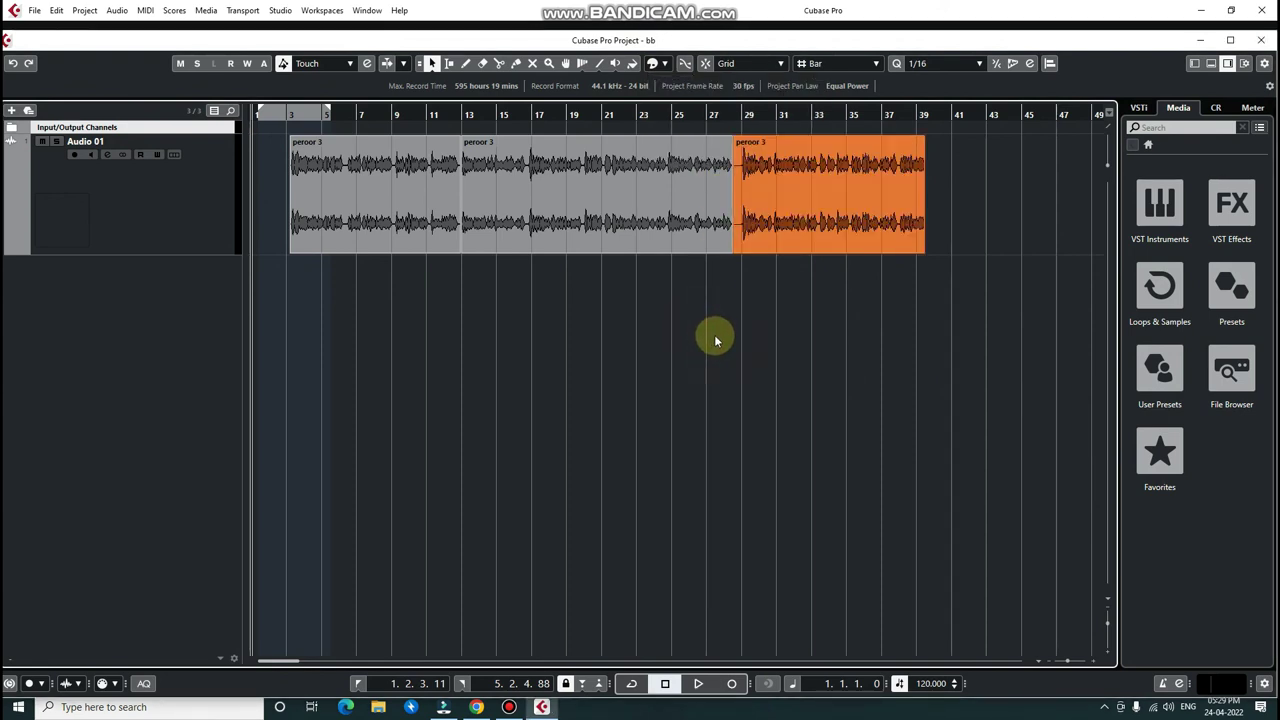
Step: Color the middle audio event on Audio 01 light blue
click(691, 232)
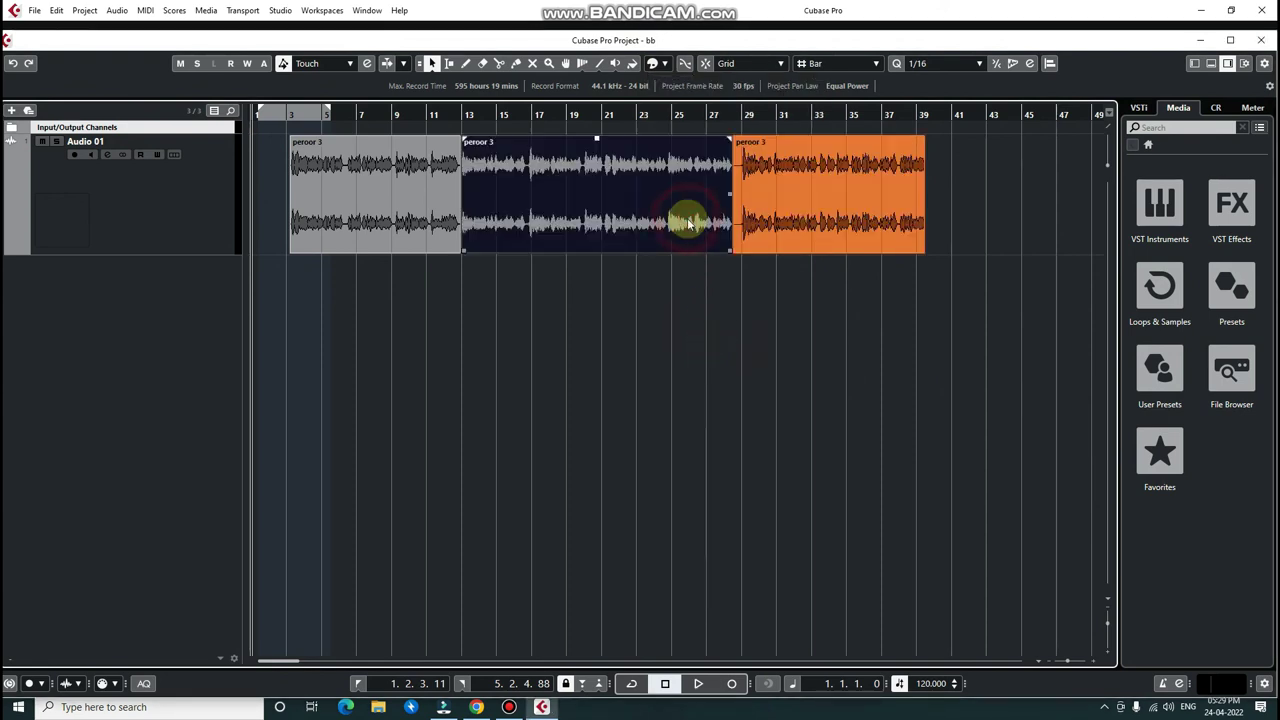
click(655, 63)
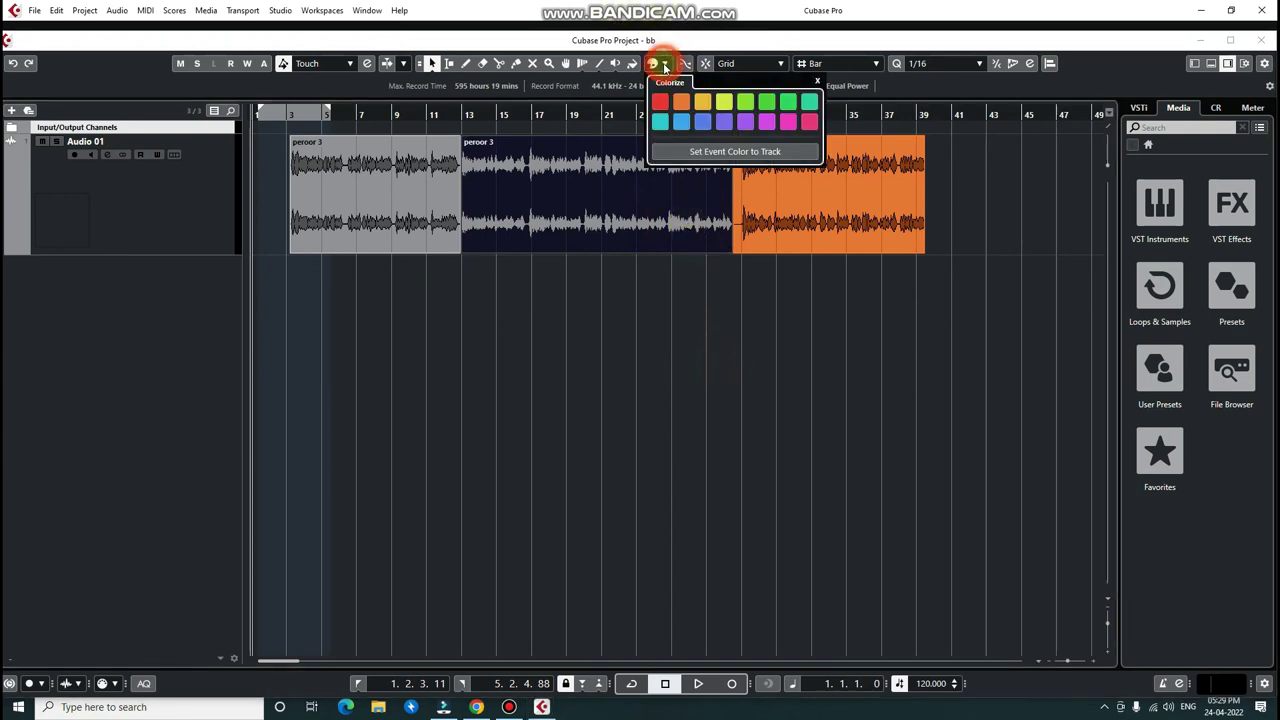
click(680, 121)
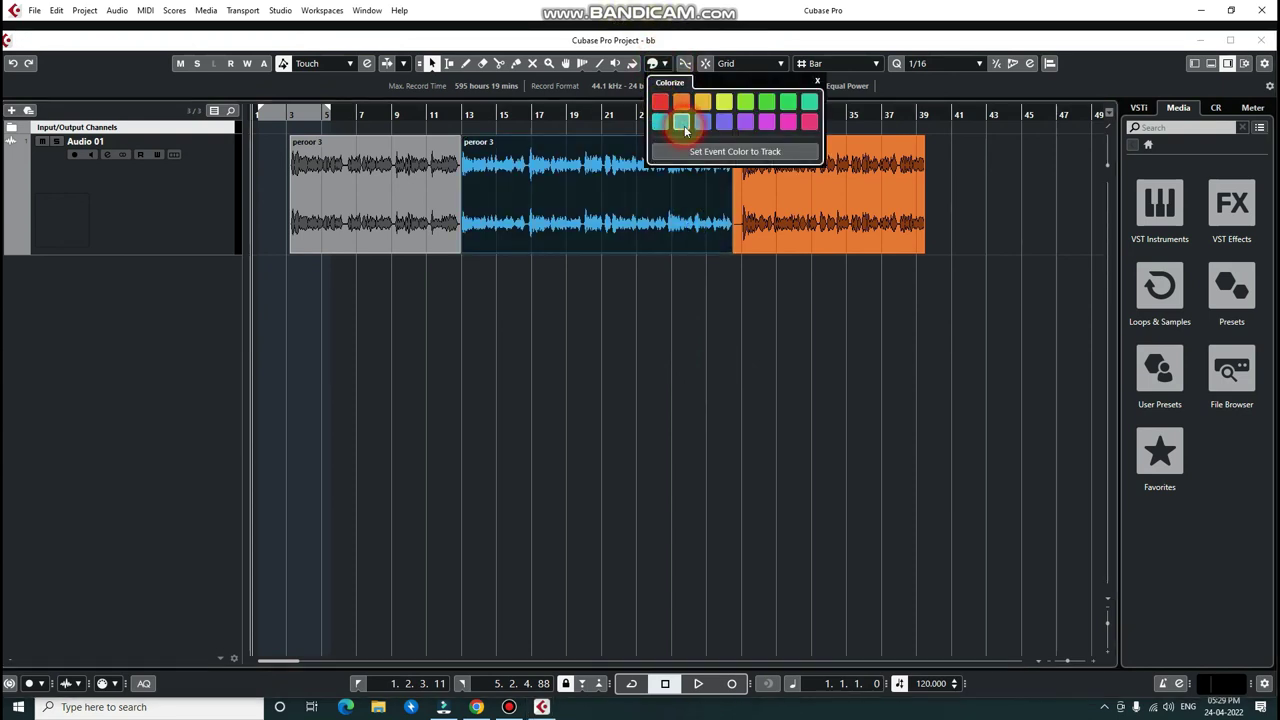
click(706, 223)
Step: Color the first audio event on Audio 01 light green
click(414, 220)
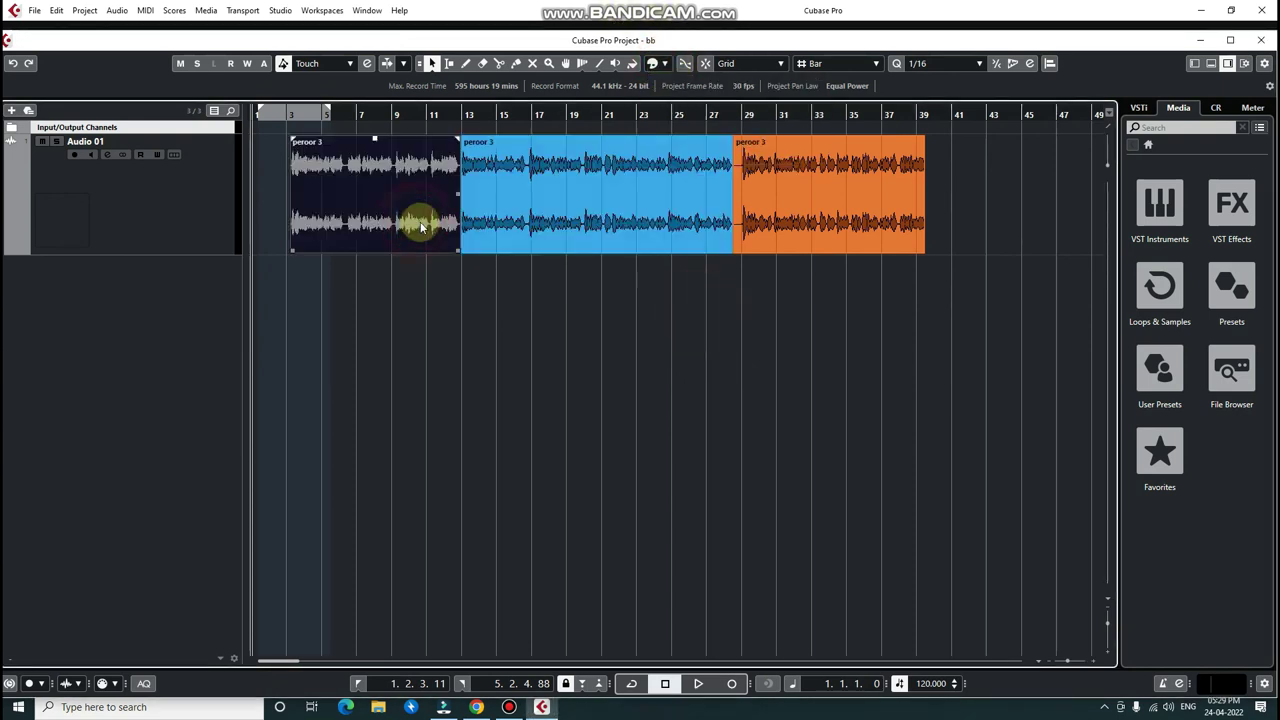
click(666, 63)
click(745, 101)
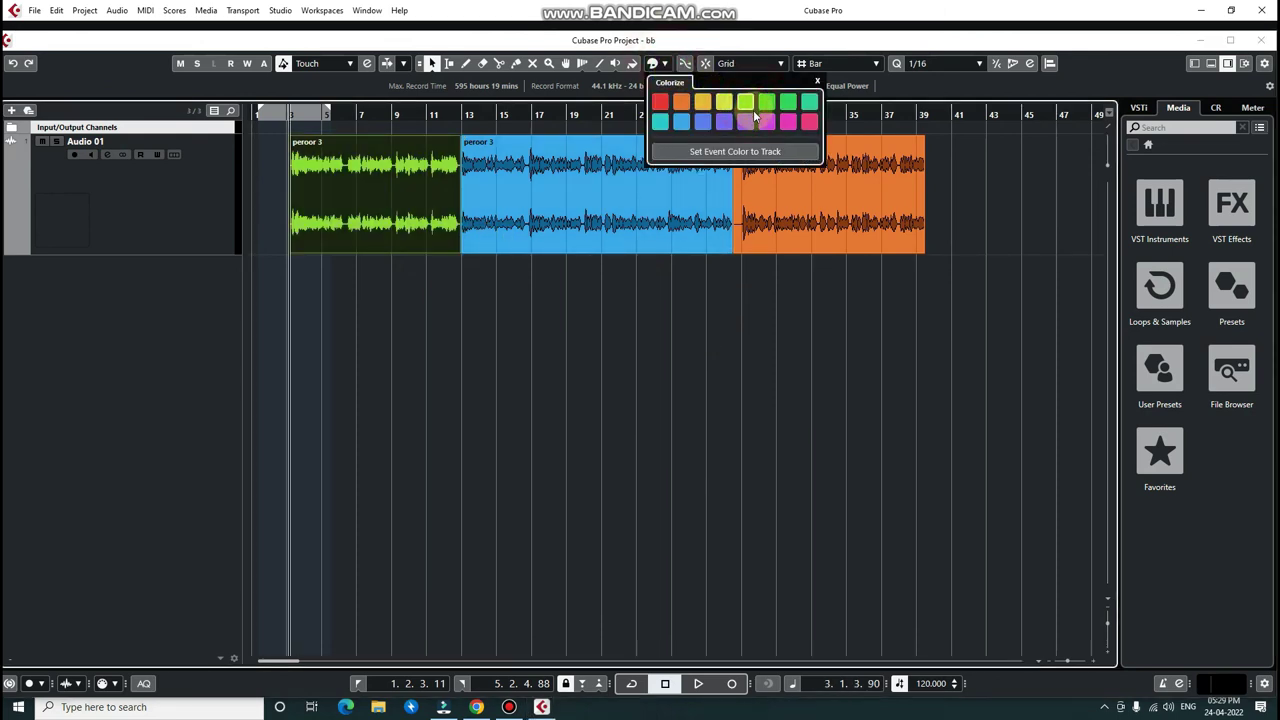
click(740, 362)
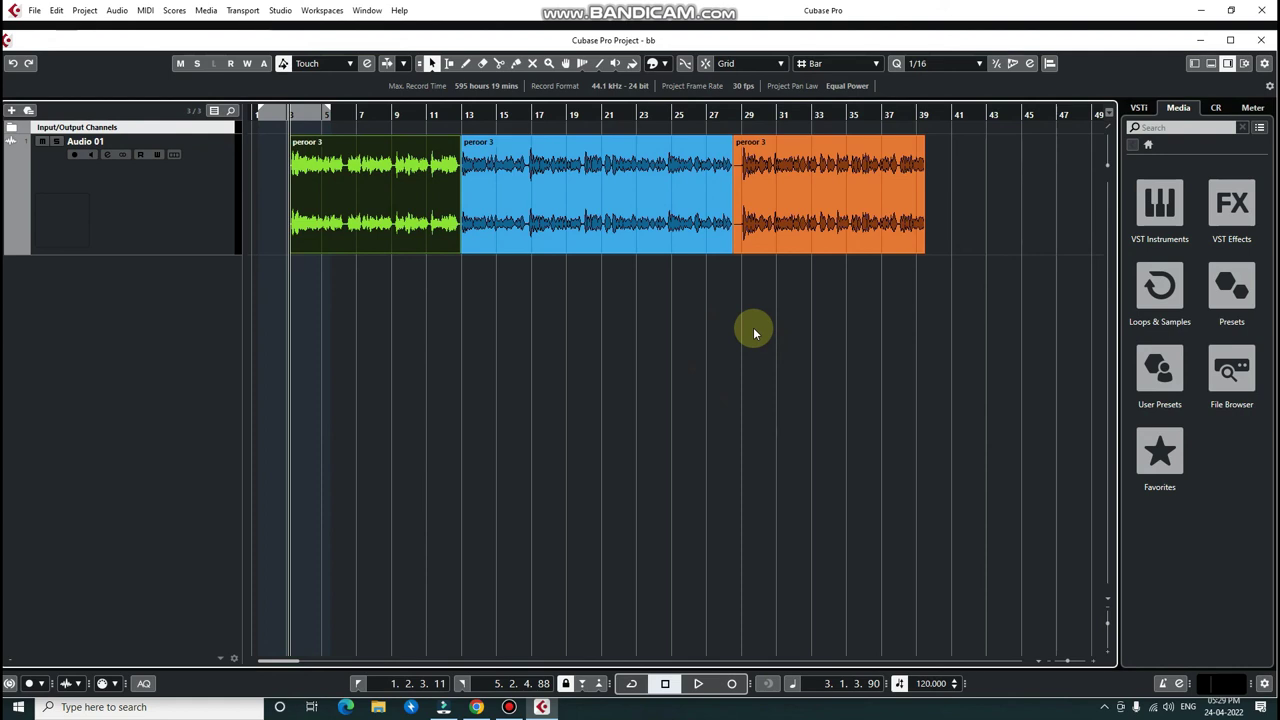
Step: Select all three colored events, return the cursor to the project start, and bounce the selection, replacing the original events
key(ctrl+a)
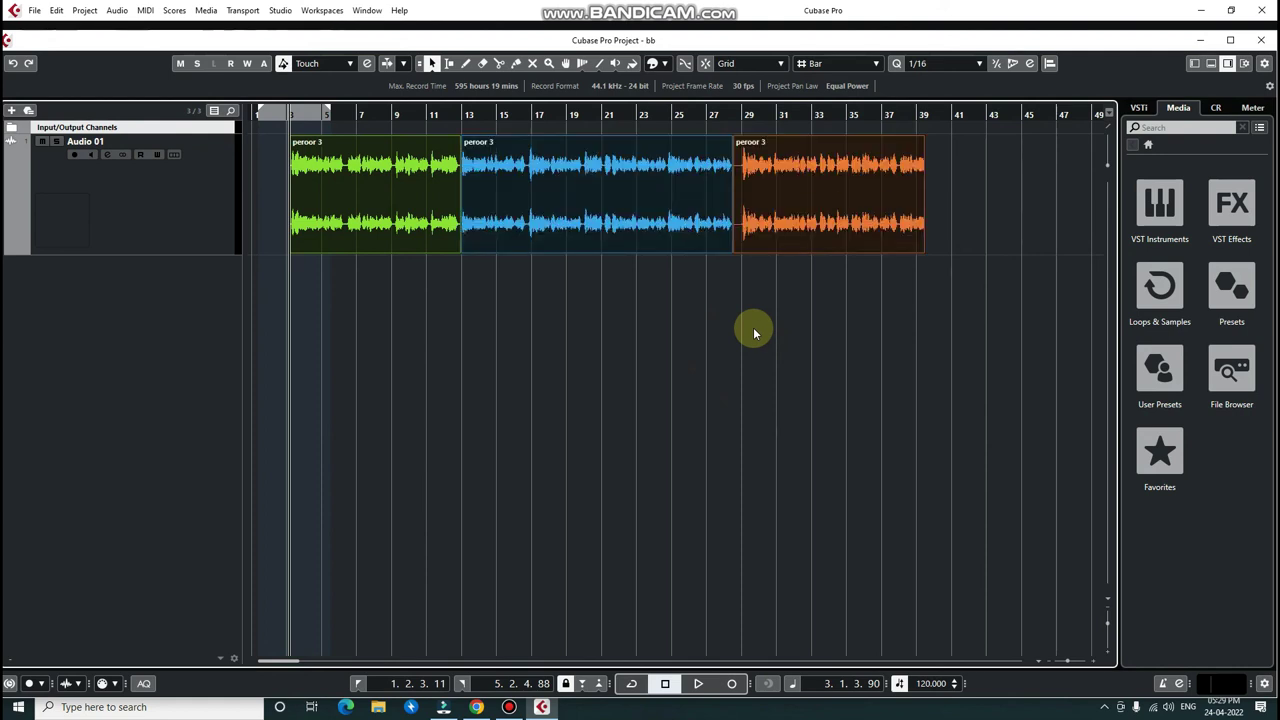
click(753, 330)
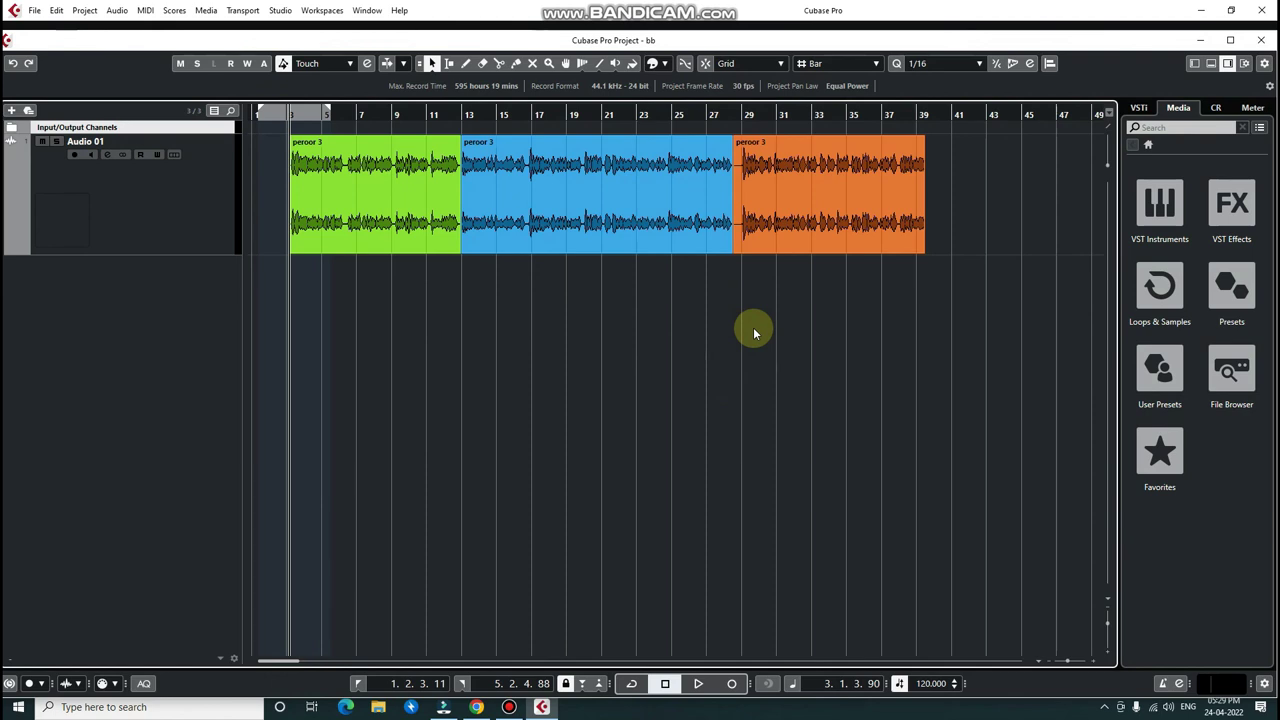
key(ctrl+a)
key(Home)
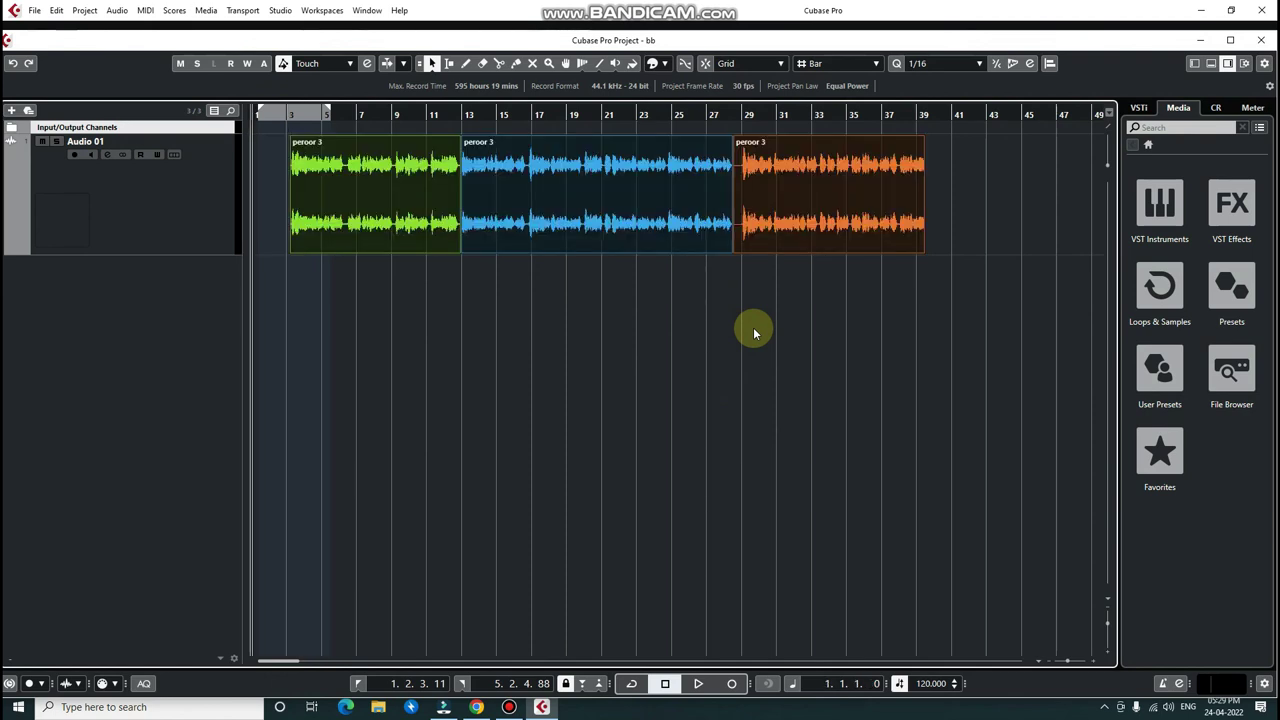
key(ctrl+b)
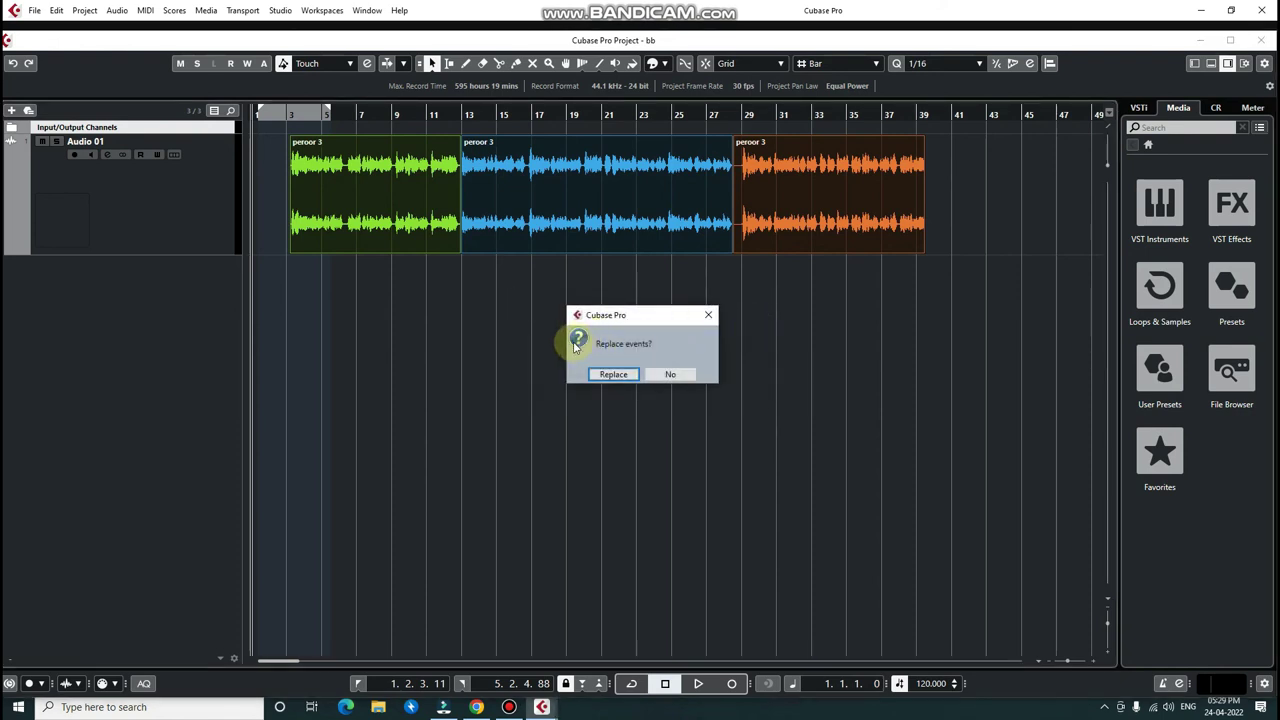
click(593, 374)
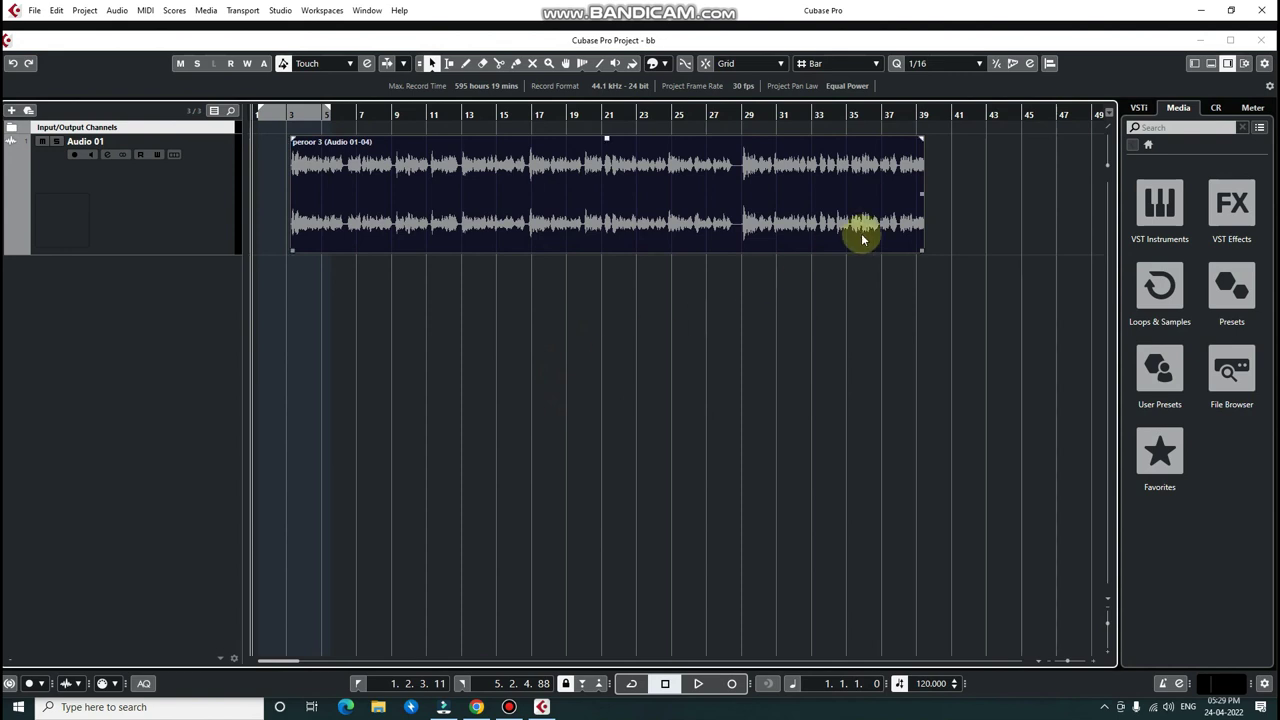